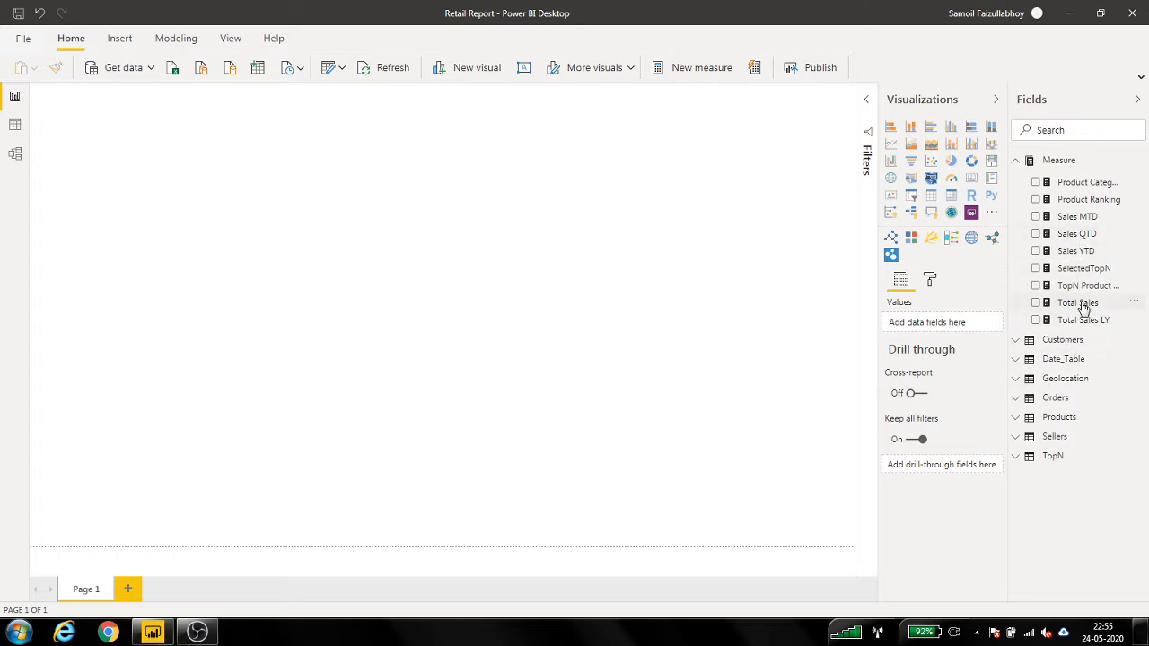
# Add a card showing the Total Sales measure, reduce its height and place it near the page's upper-left corner
pyautogui.moveTo(1083, 305); pyautogui.dragTo(170, 205)
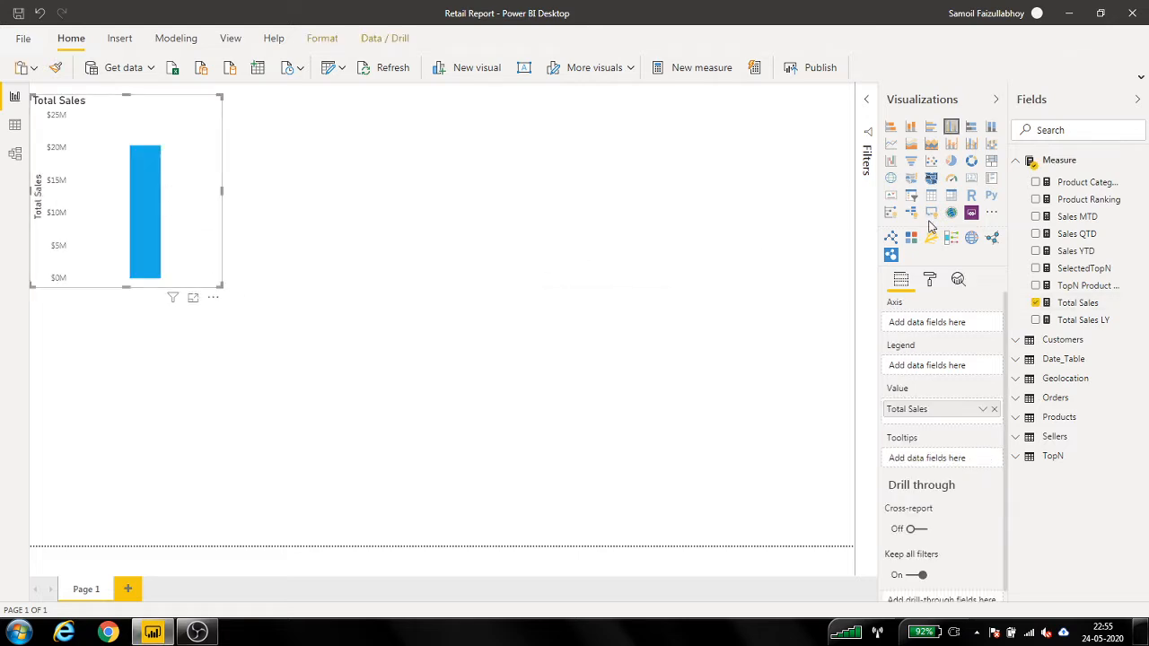
pyautogui.click(972, 181)
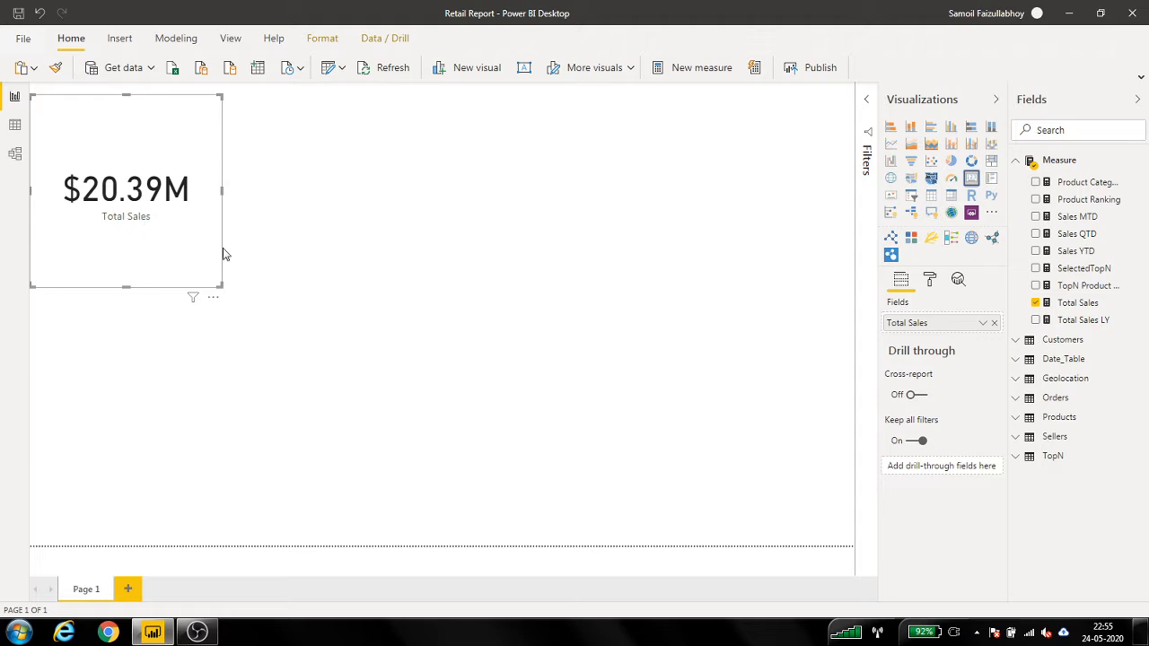
pyautogui.click(306, 252)
pyautogui.moveTo(143, 108); pyautogui.dragTo(139, 191)
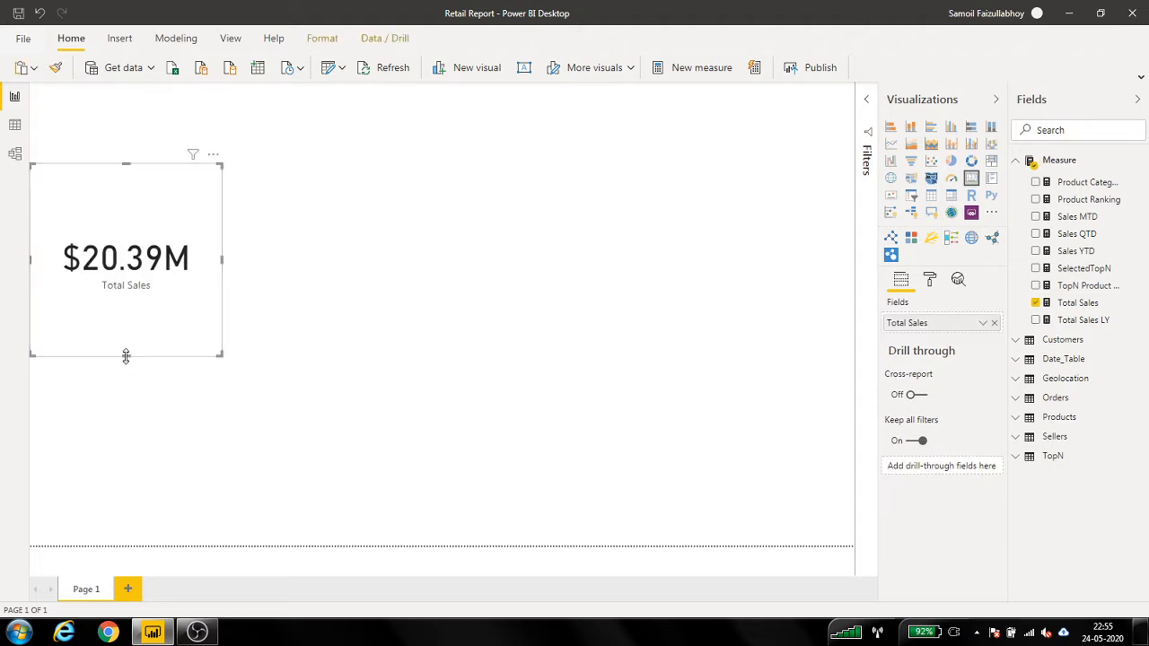
pyautogui.moveTo(125, 352); pyautogui.dragTo(123, 267)
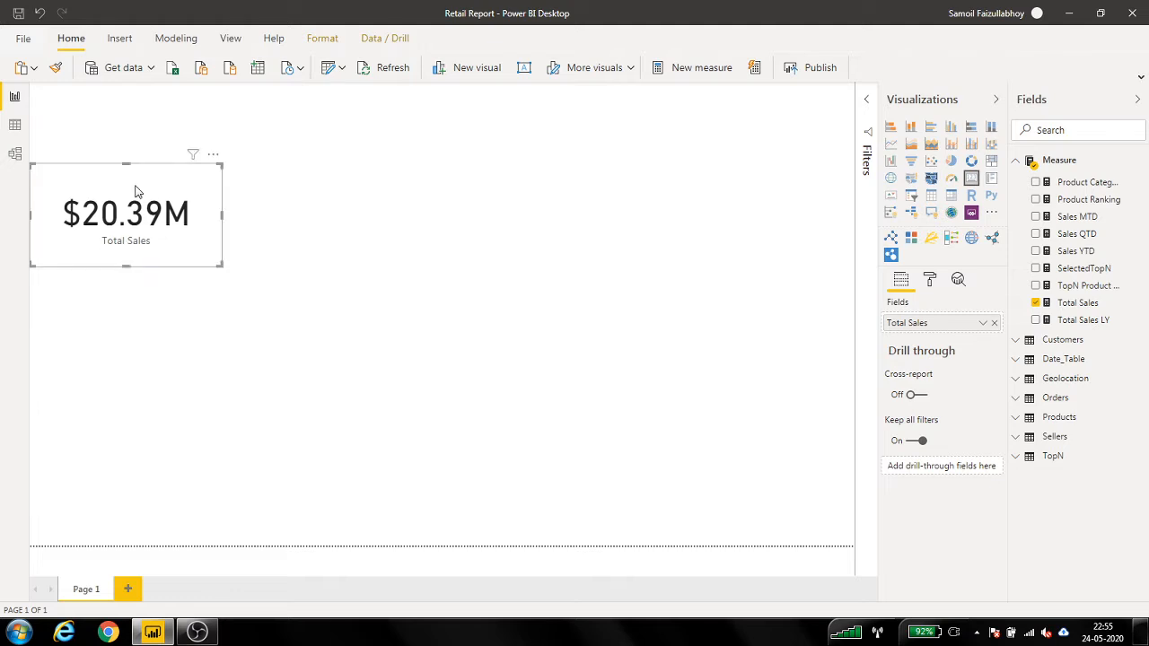
pyautogui.moveTo(136, 188); pyautogui.dragTo(130, 156)
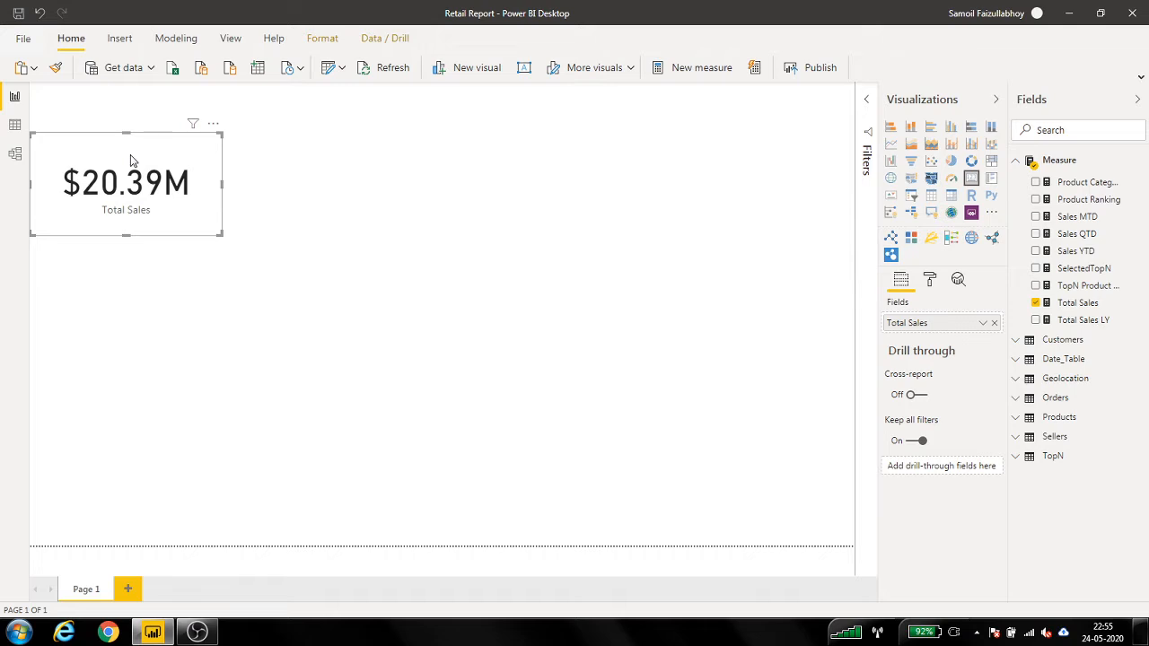
pyautogui.click(491, 230)
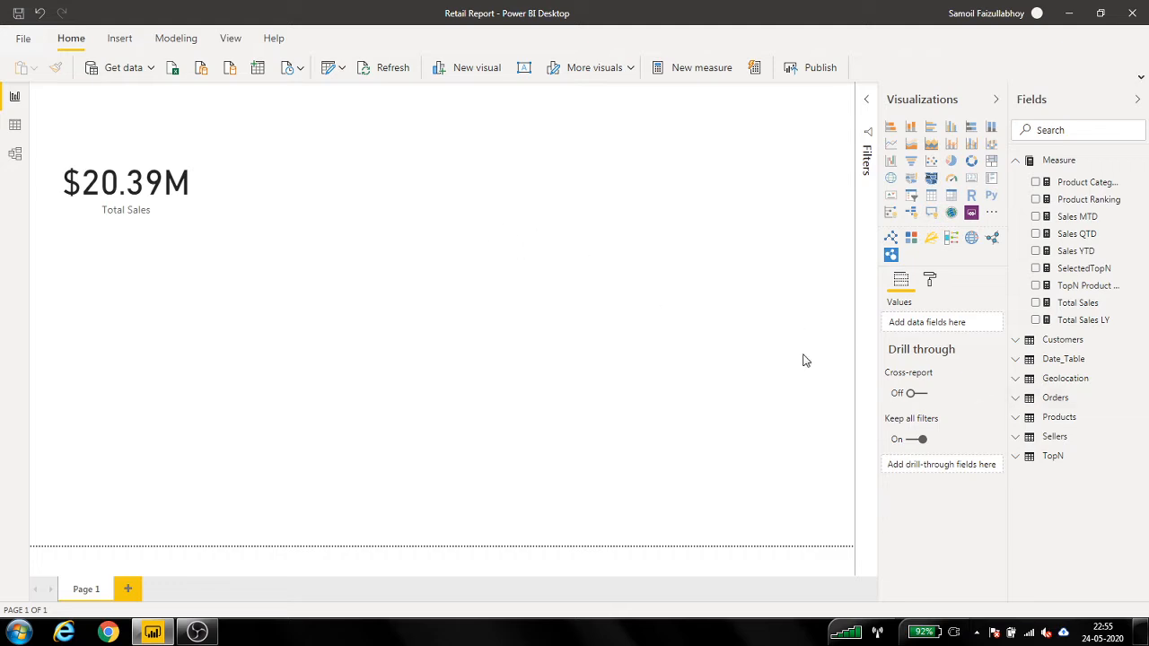
# Add a table of Product Category from the Products table below the card and enlarge it down to the page's lower edge
pyautogui.click(1029, 420)
pyautogui.moveTo(1072, 439); pyautogui.dragTo(303, 369)
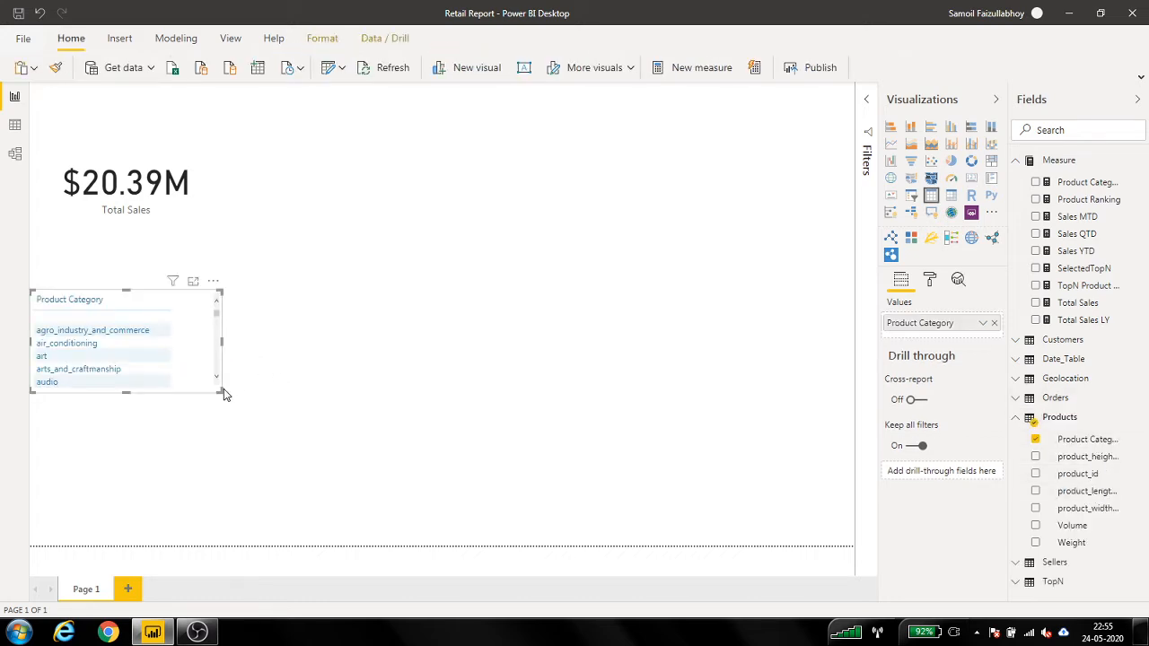
pyautogui.moveTo(221, 390); pyautogui.dragTo(267, 534)
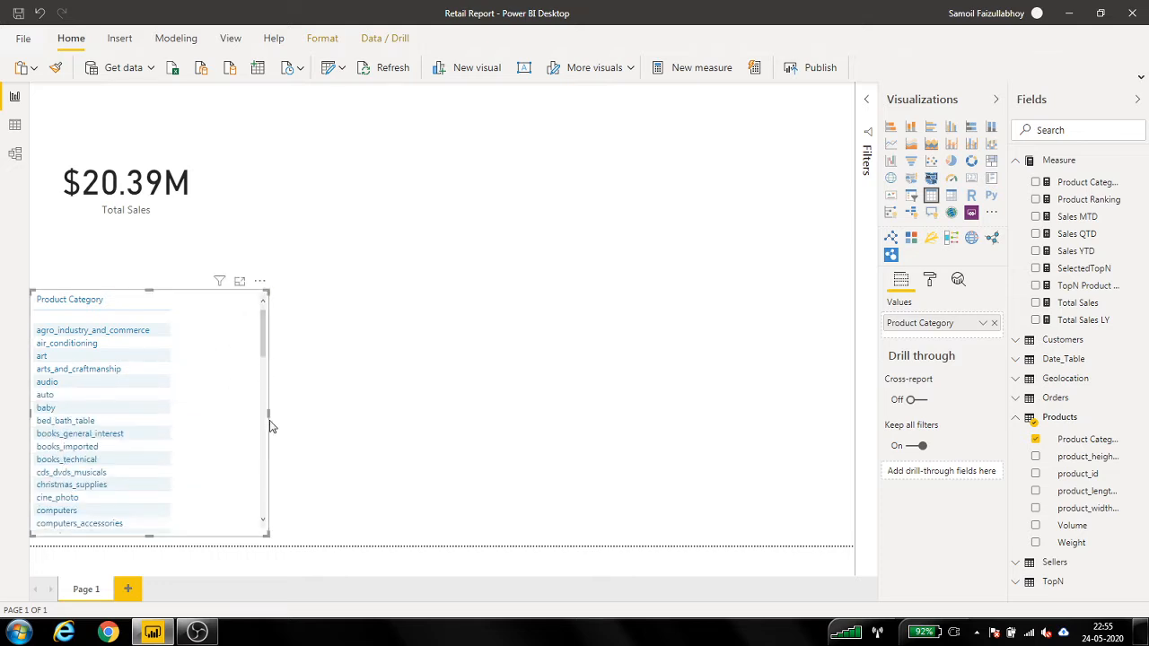
pyautogui.moveTo(269, 414); pyautogui.dragTo(289, 414)
pyautogui.click(354, 411)
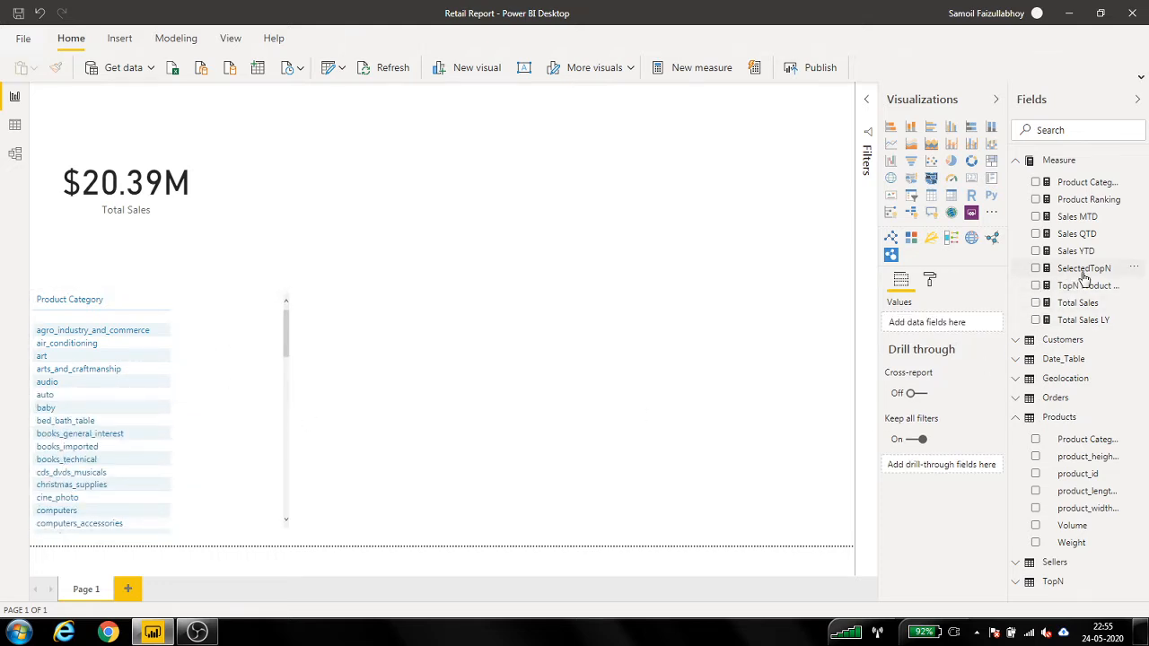
# Add the Product Ranking measure to the category table and sort the table by ranking in ascending order
pyautogui.moveTo(1086, 201); pyautogui.dragTo(233, 405)
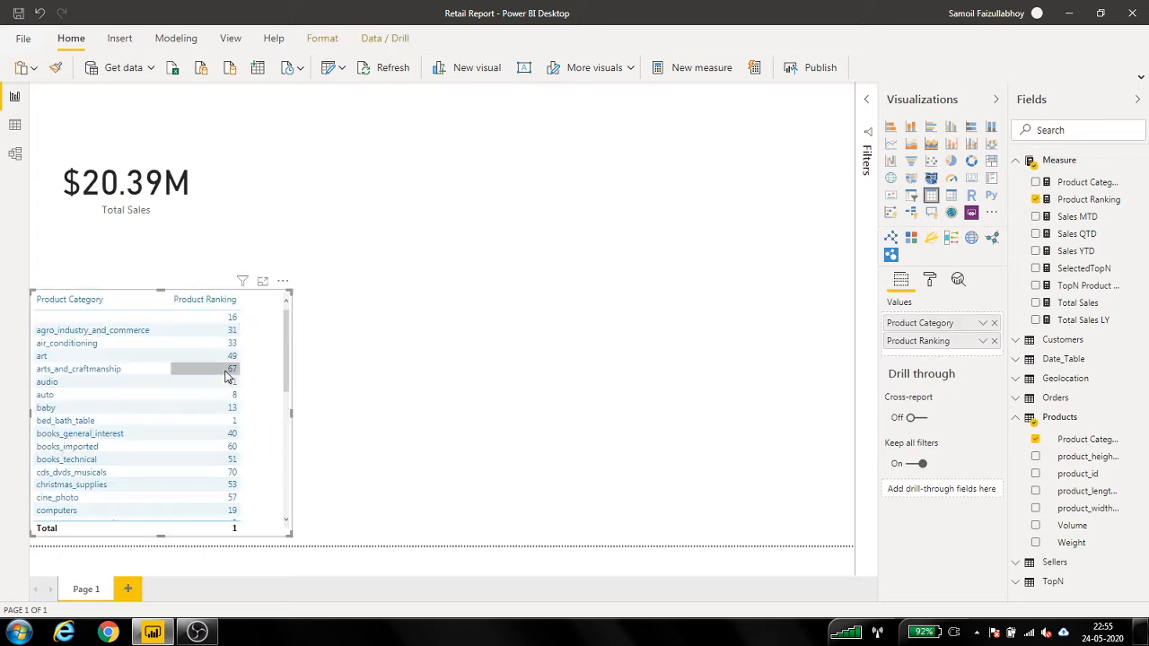
pyautogui.click(216, 307)
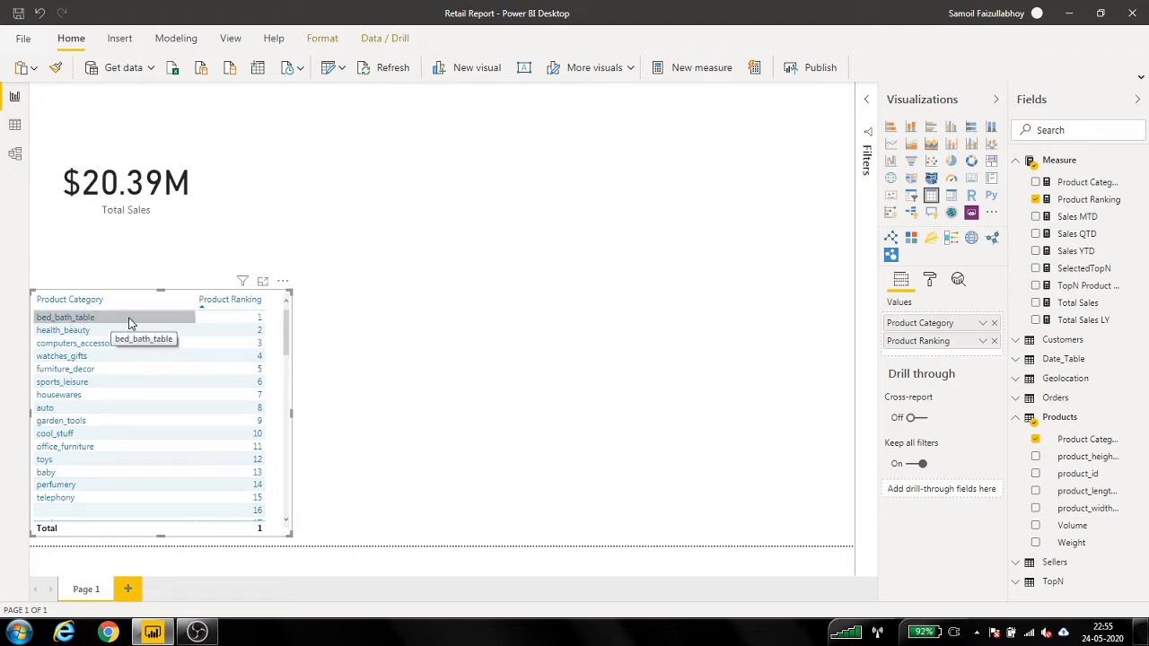
pyautogui.click(577, 288)
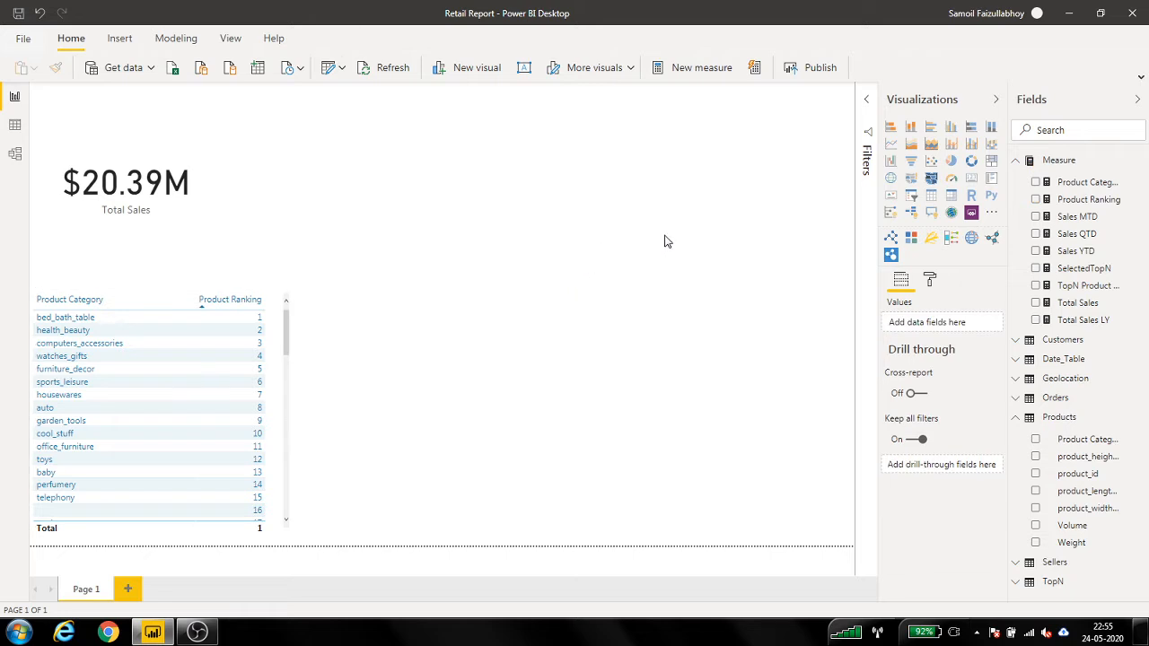
# Start a new measure named Sales BBT in the Measure table, using CALCULATE with [Total Sales] as its expression
pyautogui.rightClick(1058, 163)
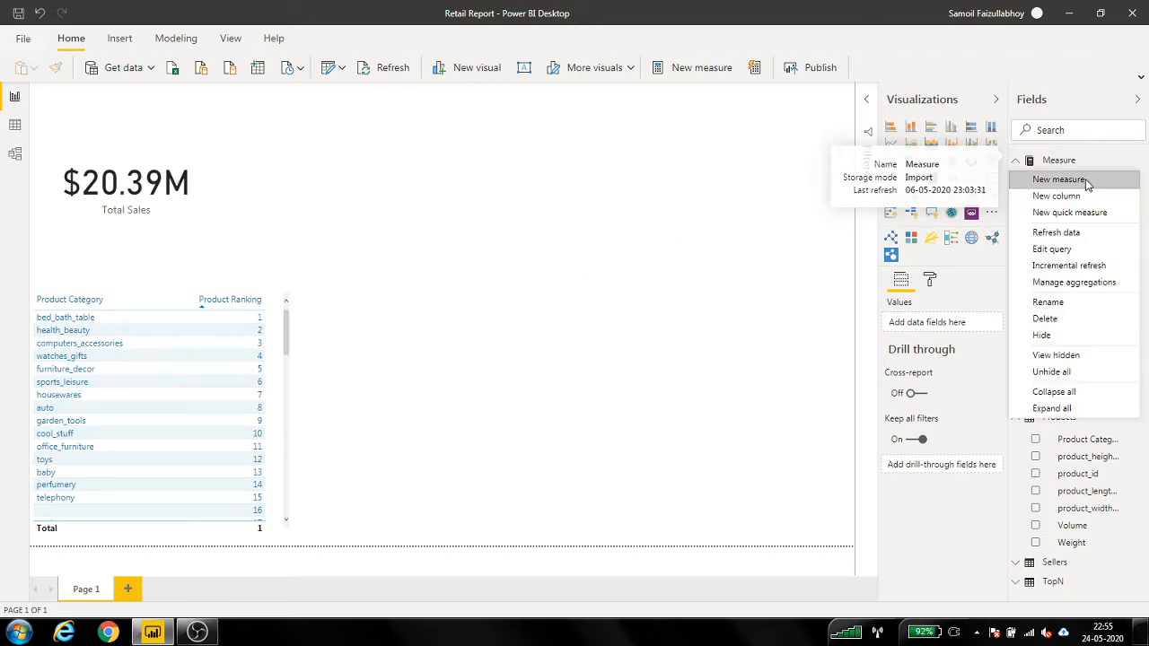
pyautogui.click(1077, 184)
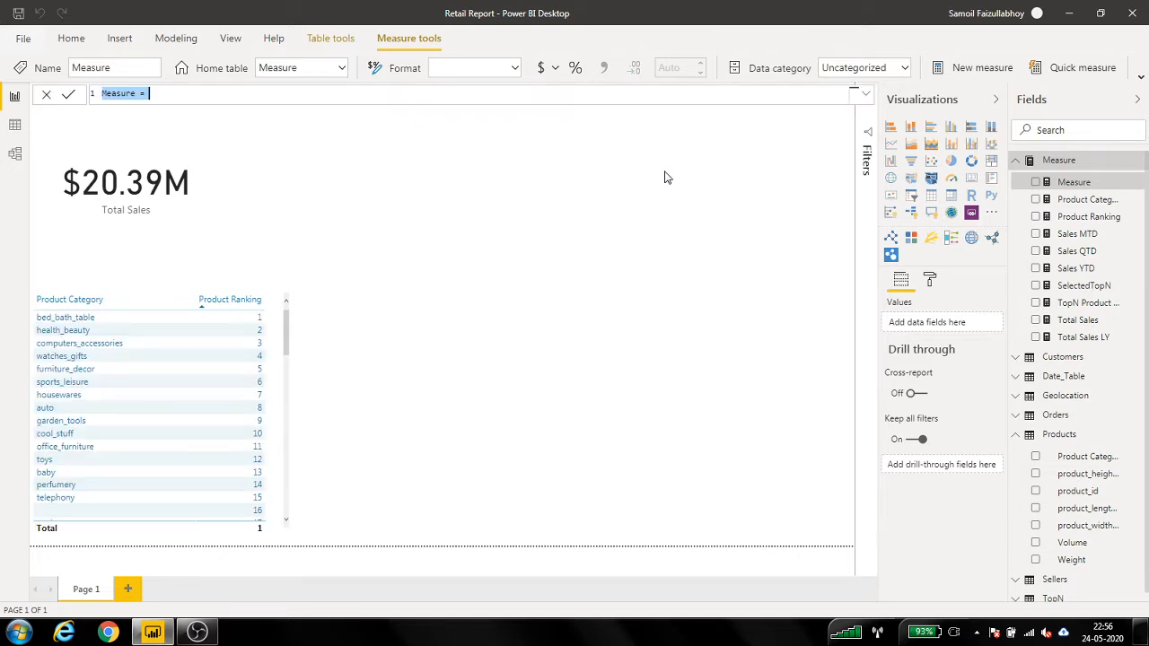
pyautogui.write('Sales BBT = CALCULATE(')
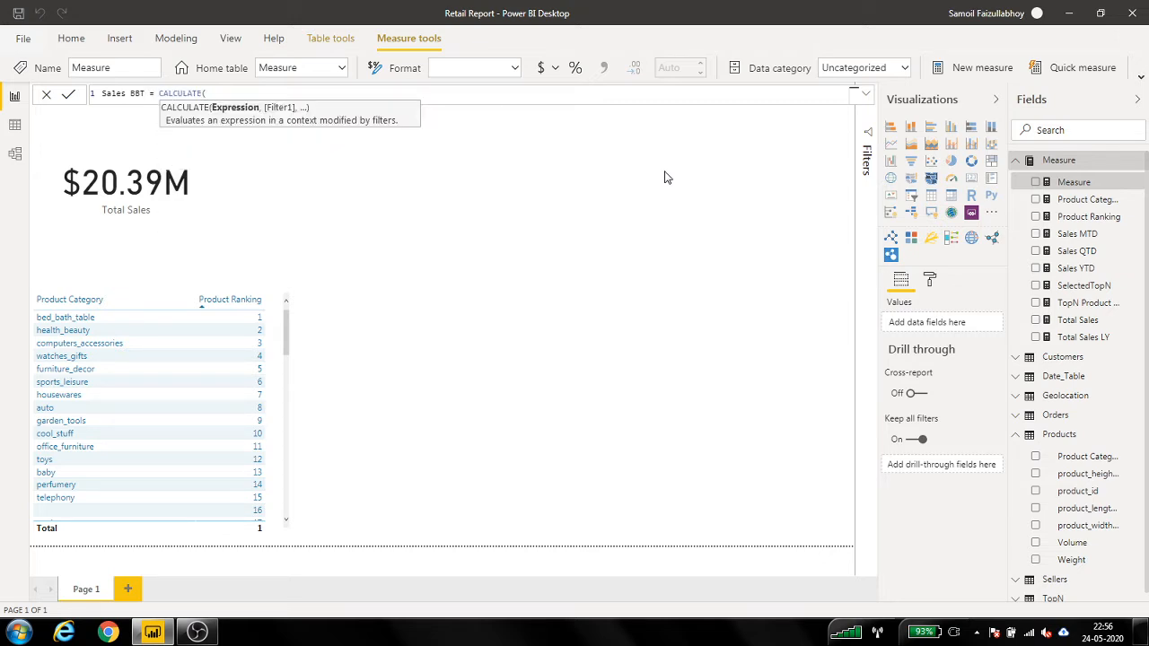
pyautogui.write('[T')
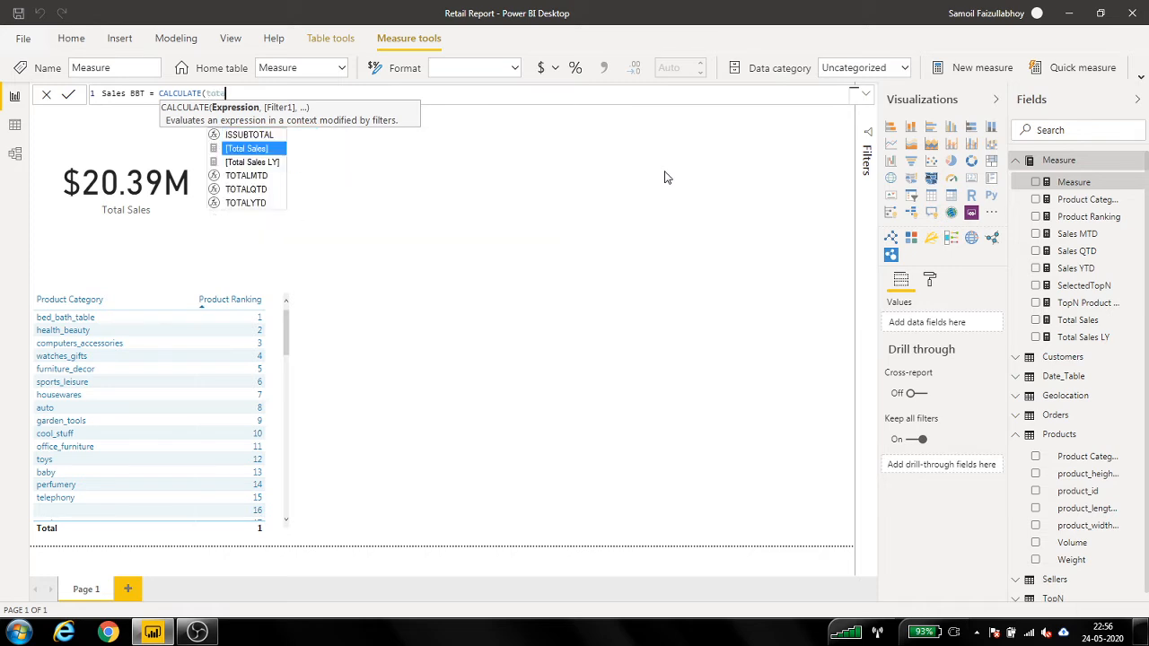
pyautogui.press('Tab')
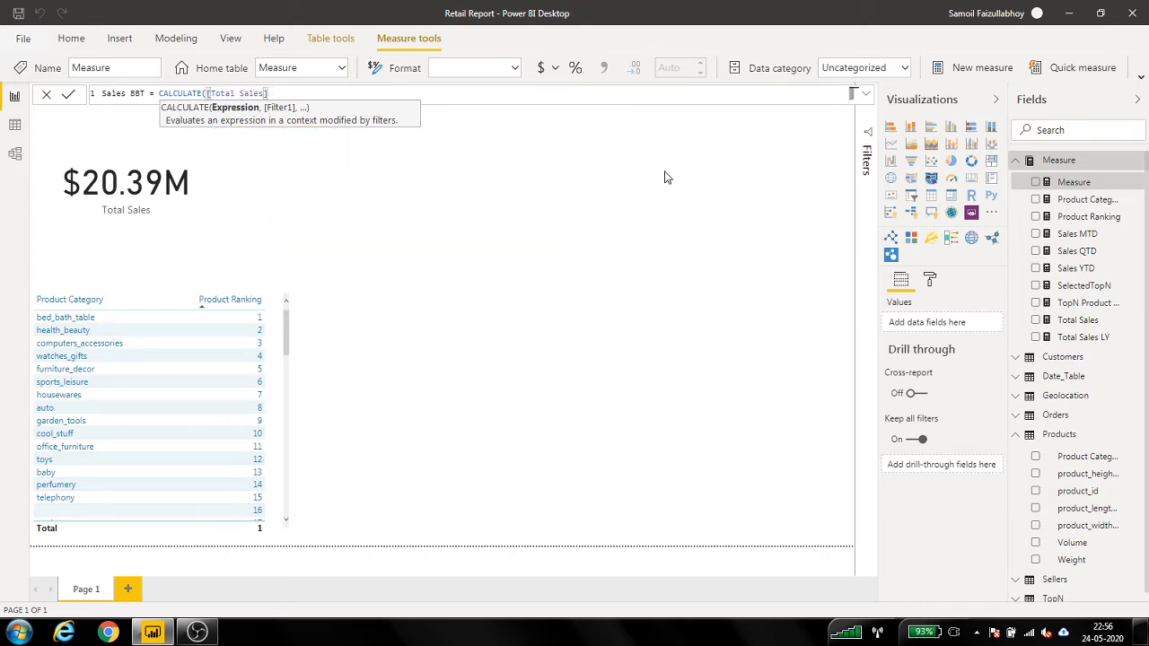
# Complete the Sales BBT formula with the filter Products[Product Category]="bed_bath_table" and commit the measure
pyautogui.write(',')
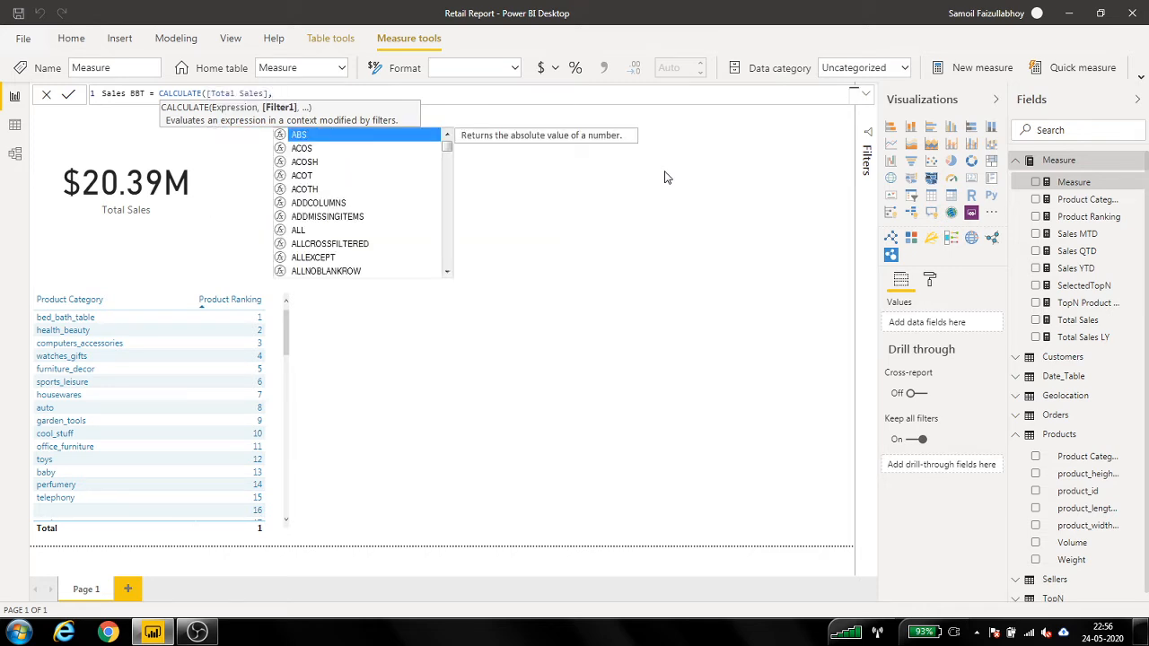
pyautogui.write('product')
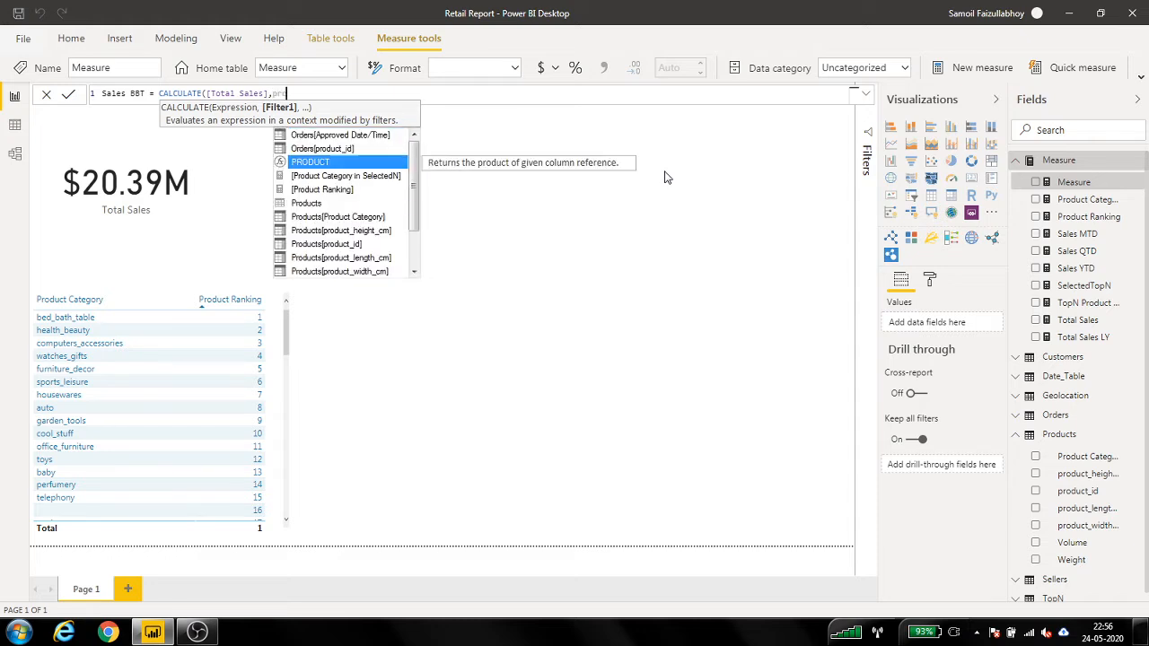
pyautogui.press('Down')
pyautogui.press('Down')
pyautogui.press('Down')
pyautogui.press('Down')
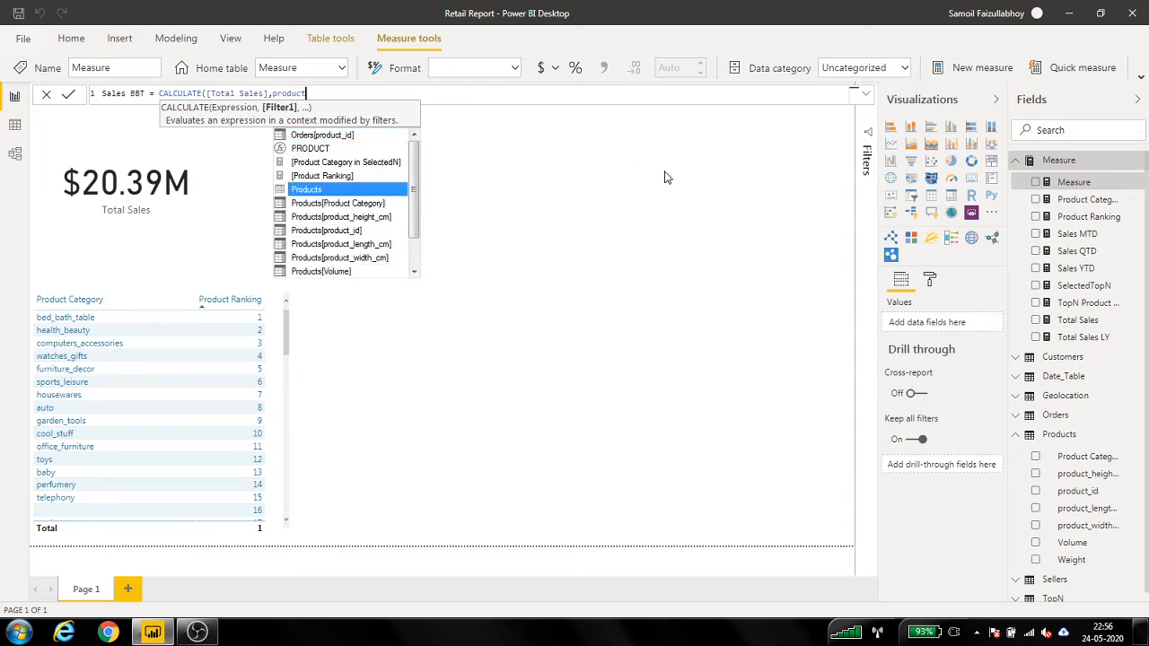
pyautogui.press('Tab')
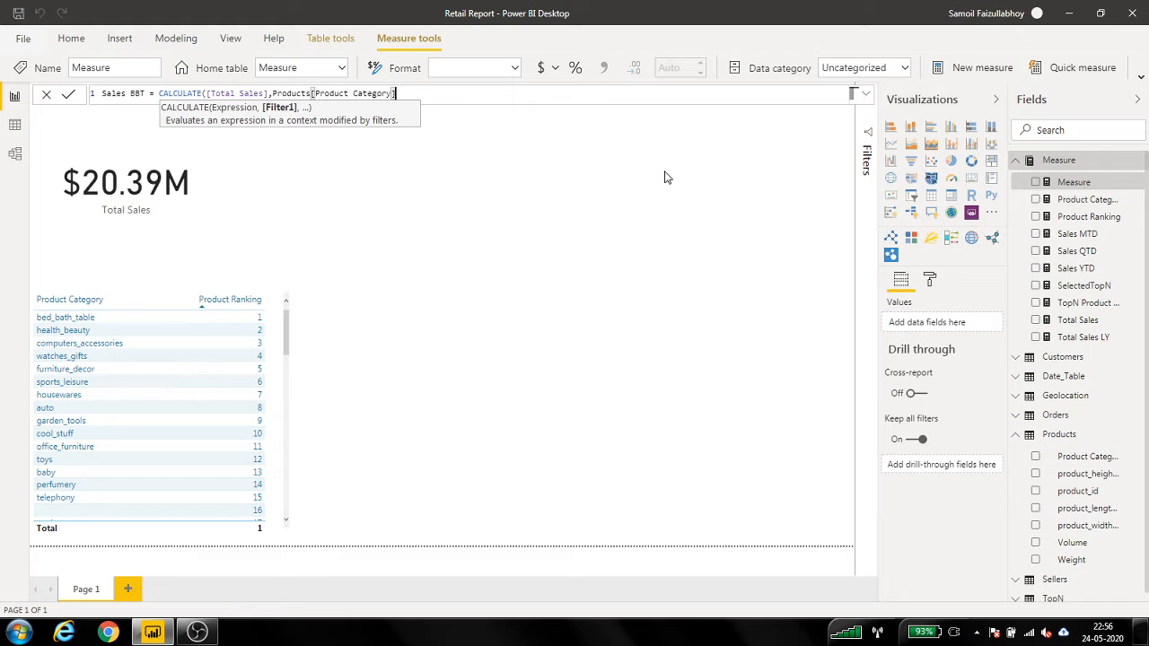
pyautogui.write('="bed_bath_table")')
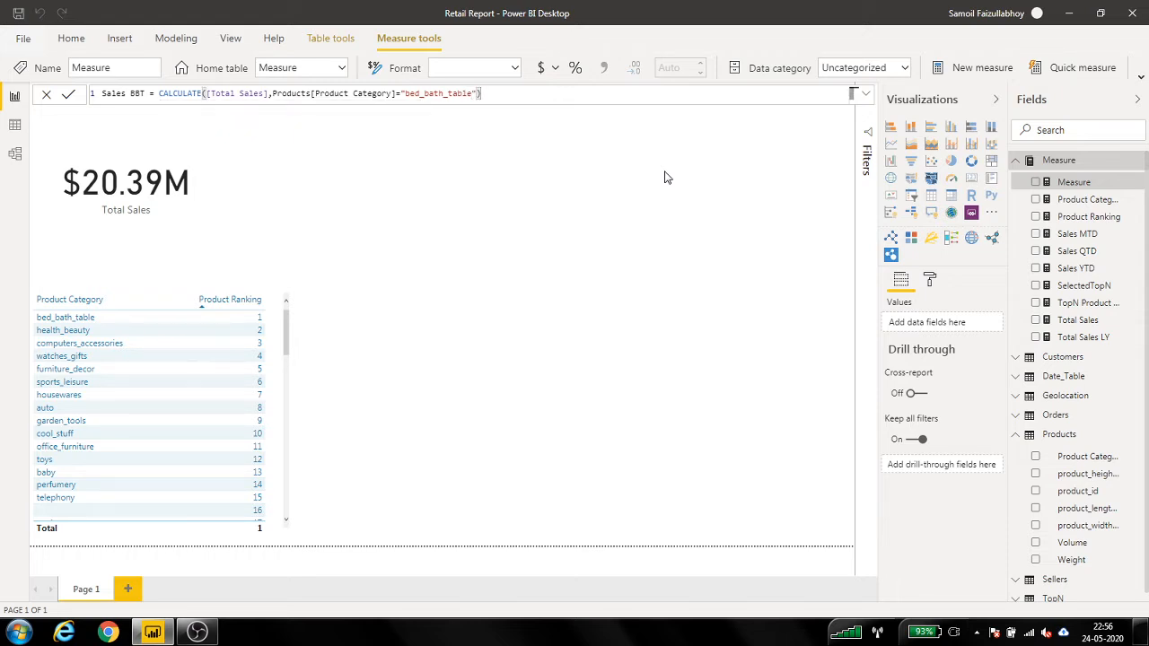
pyautogui.press('Return')
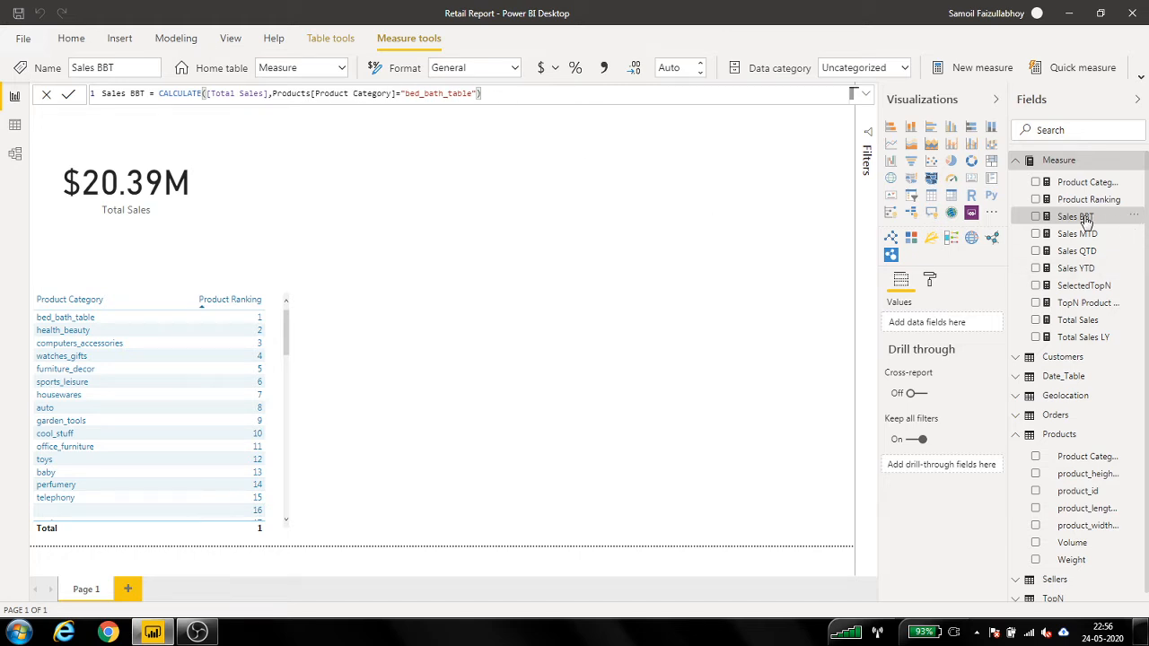
# Add a card showing the Sales BBT measure in the empty area beside the Total Sales card
pyautogui.moveTo(1082, 217); pyautogui.dragTo(456, 190)
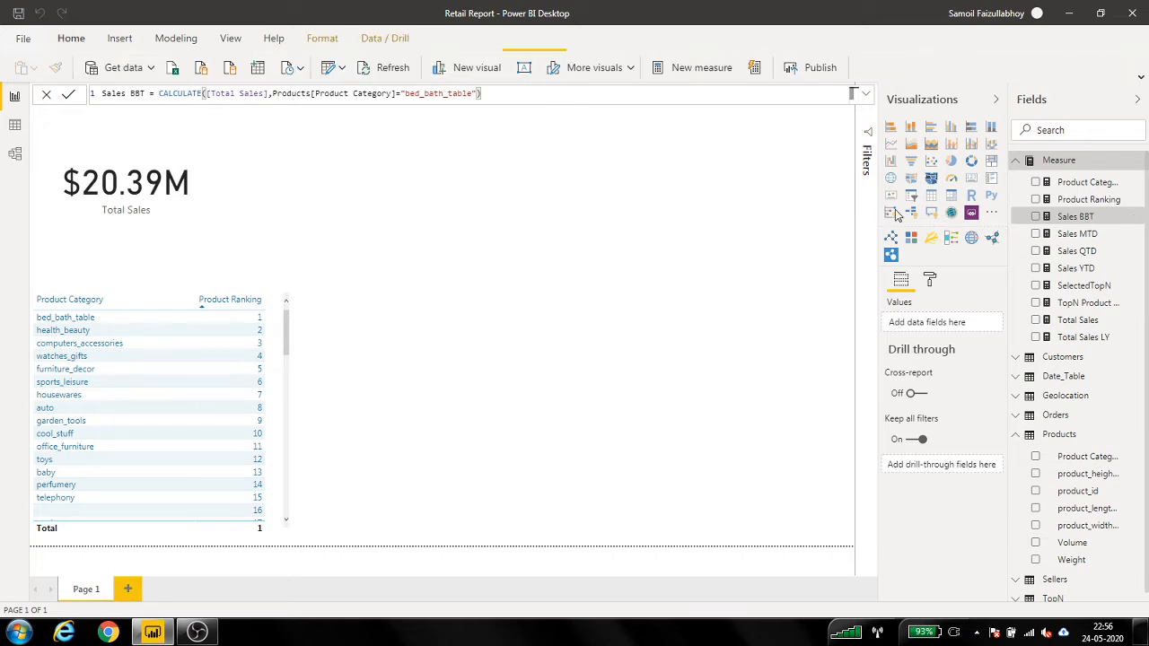
pyautogui.click(972, 177)
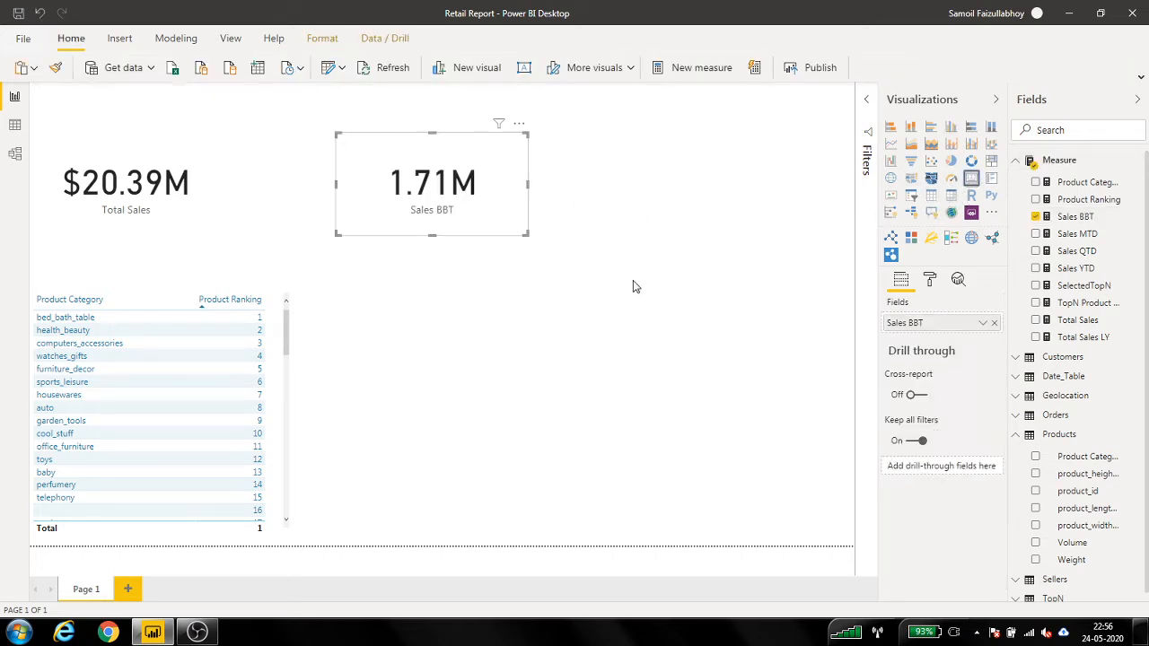
# Format Sales BBT as $ English (United States) currency and move its card directly next to the Total Sales card
pyautogui.click(1077, 219)
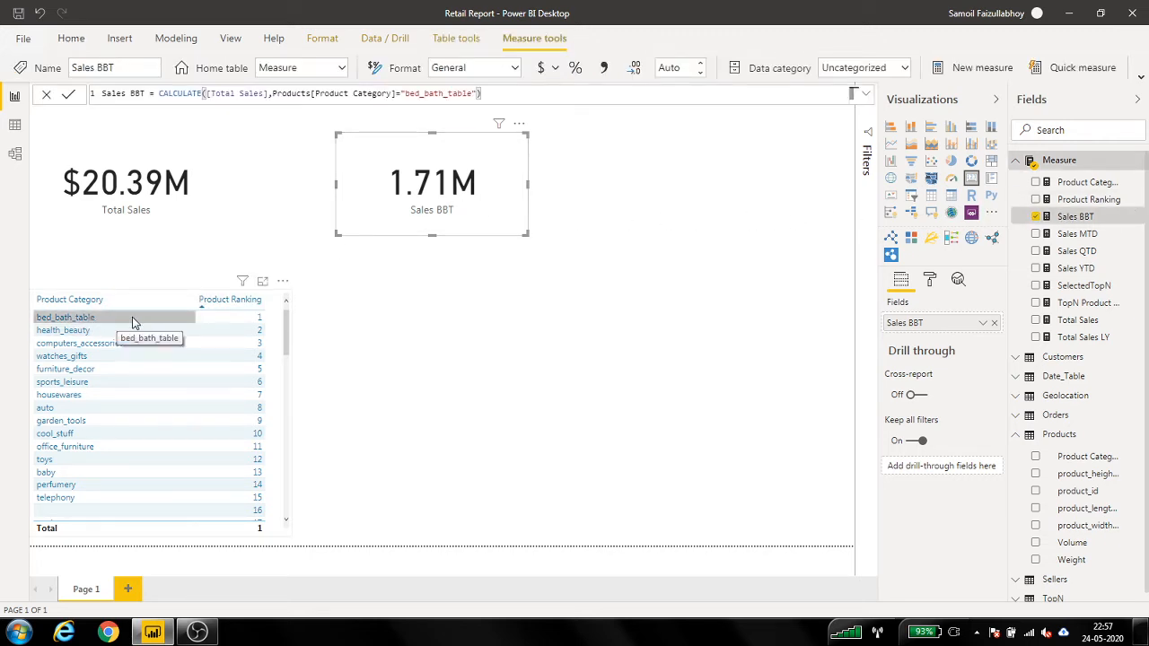
pyautogui.click(554, 69)
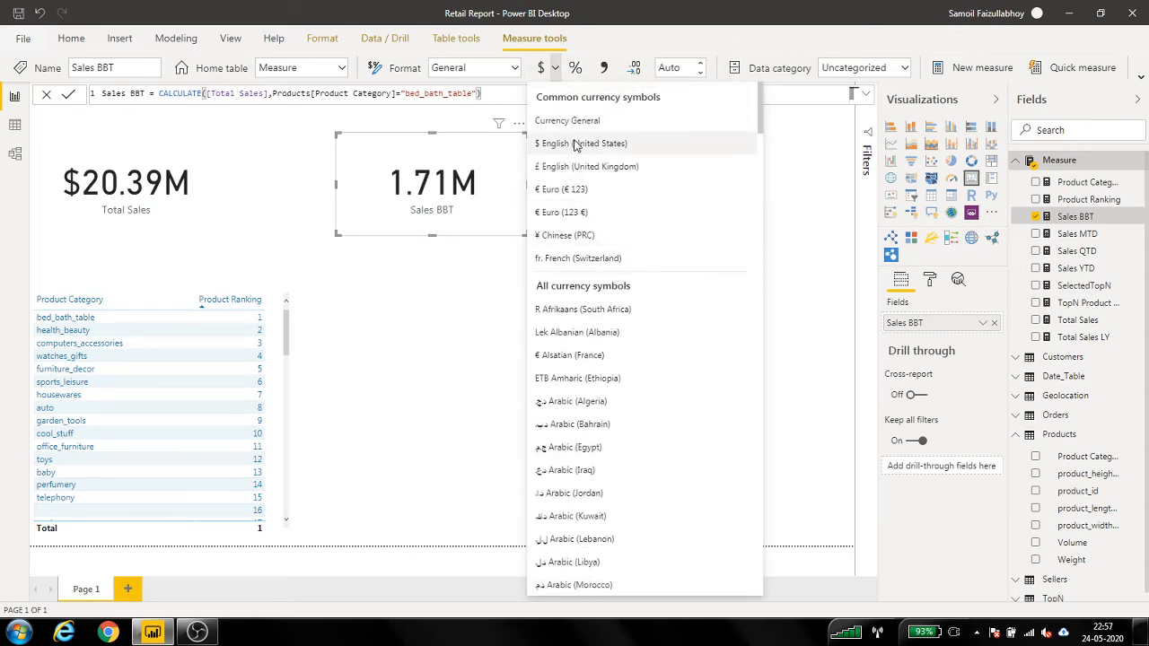
pyautogui.click(576, 144)
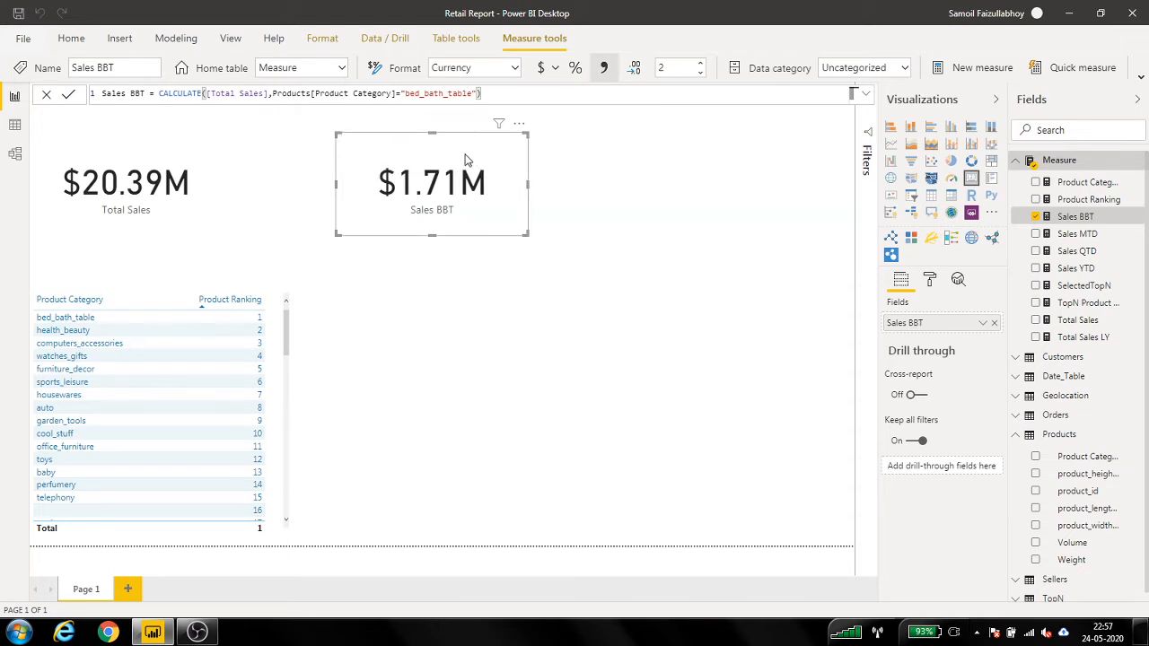
pyautogui.moveTo(454, 161); pyautogui.dragTo(339, 162)
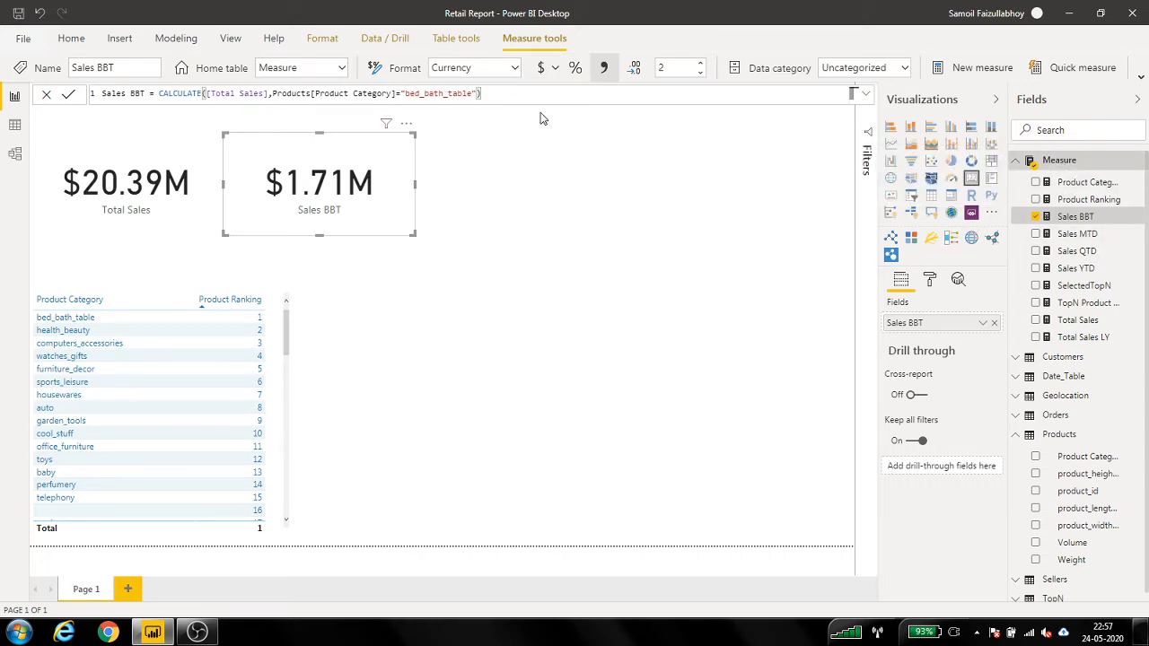
# Copy the Sales BBT formula into a new measure in the Measure table and name it Sales BBT 2018
pyautogui.hotkey('ctrl', 'a')
pyautogui.hotkey('ctrl', 'c')
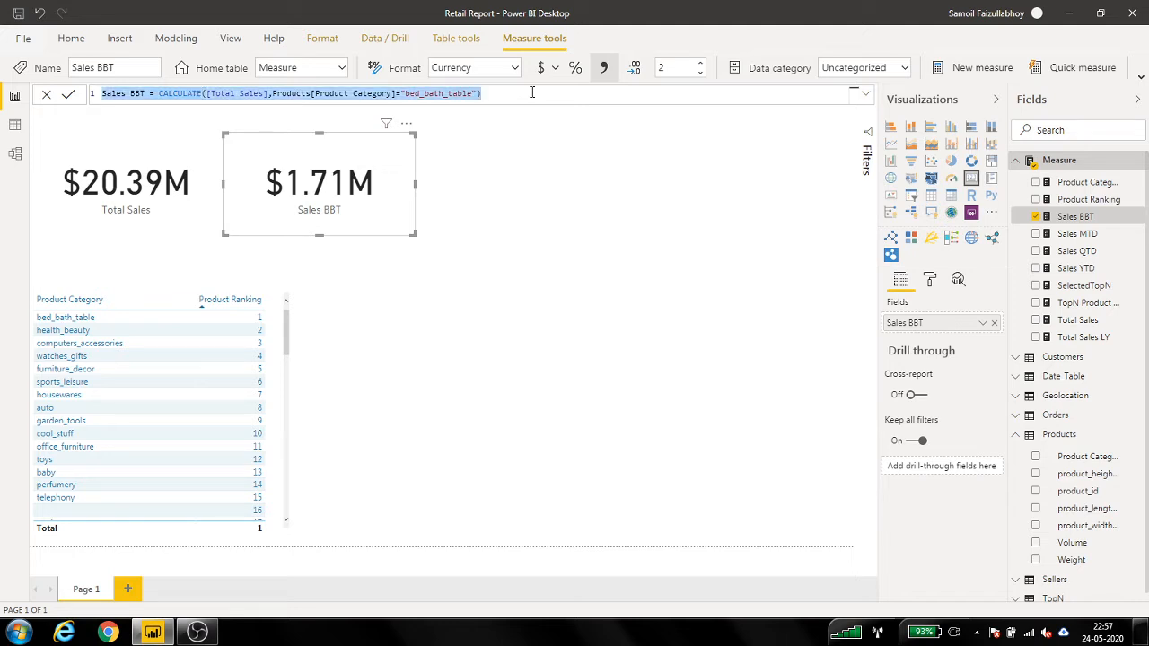
pyautogui.rightClick(1070, 163)
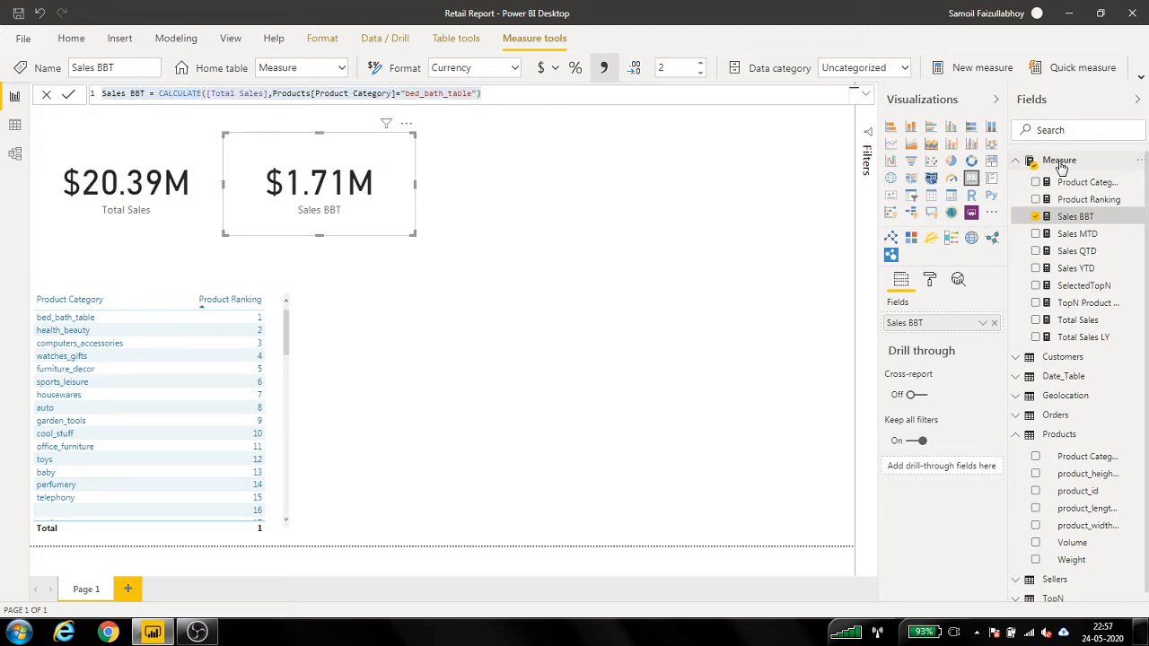
pyautogui.press('Escape')
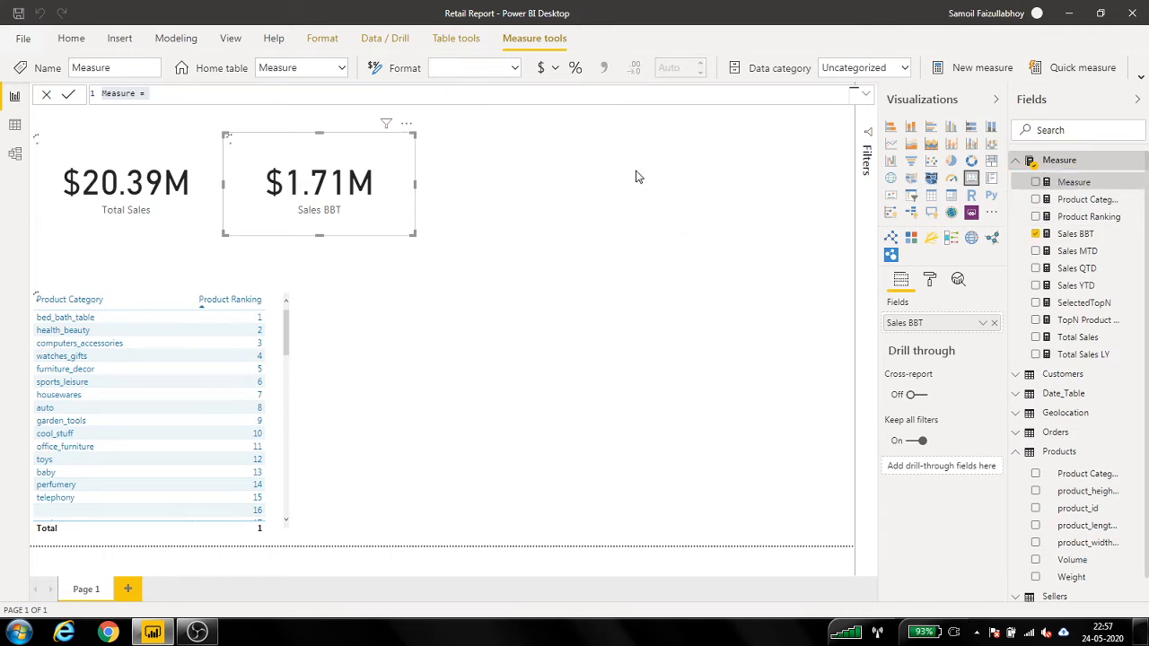
pyautogui.hotkey('ctrl', 'v')
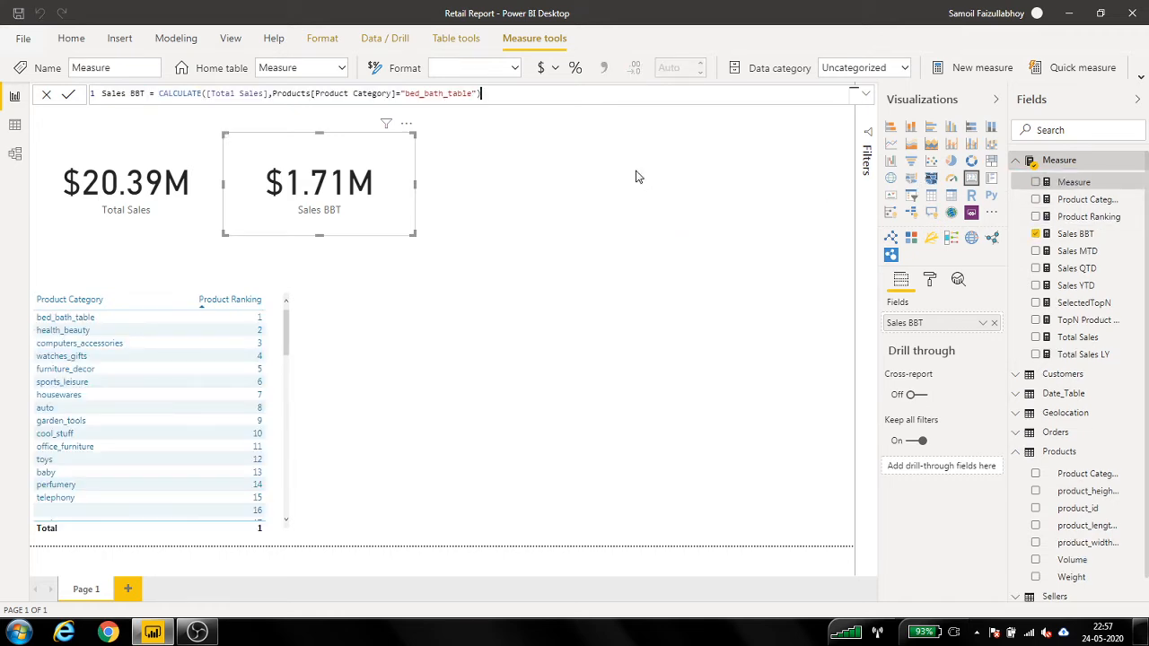
pyautogui.click(149, 94)
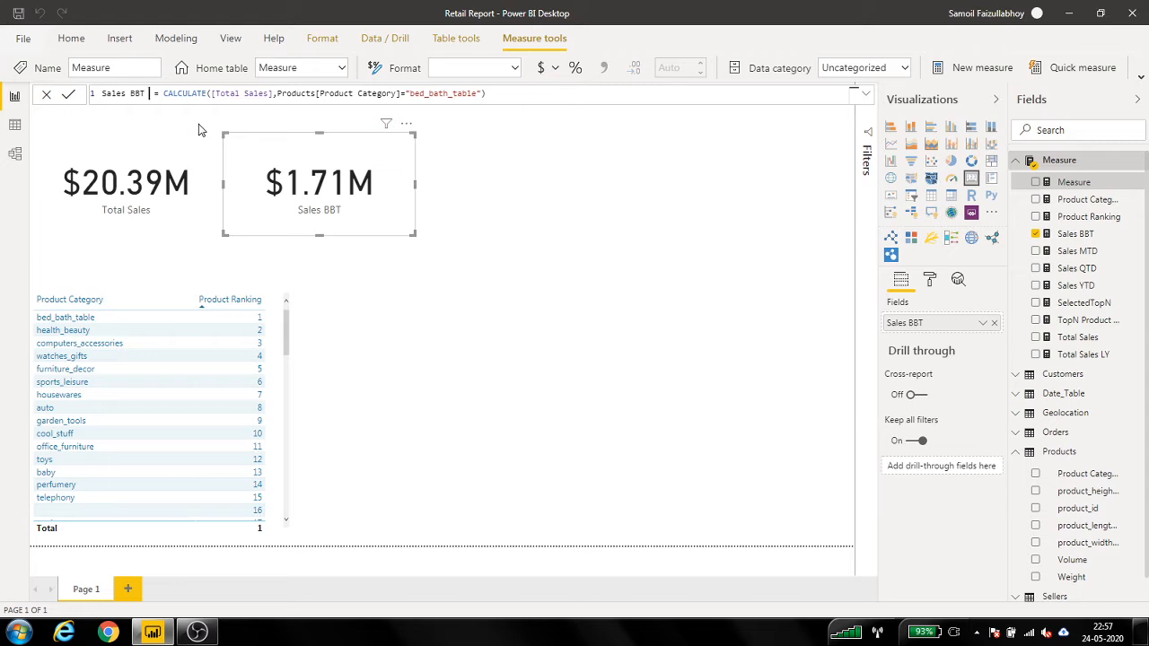
pyautogui.write('2018')
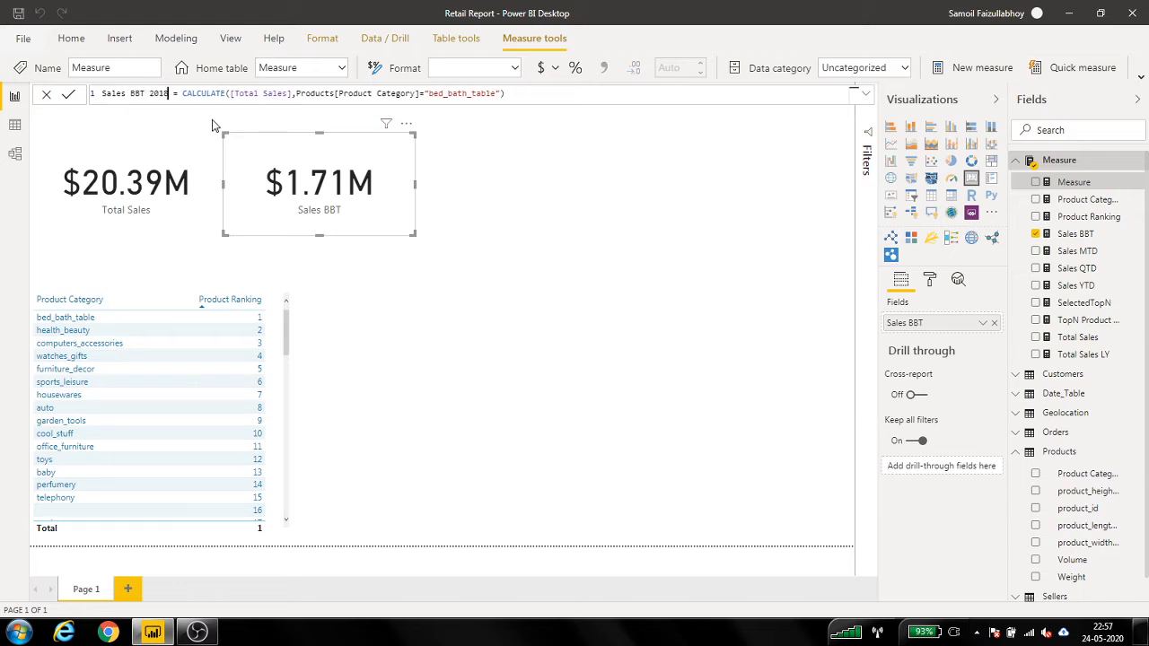
# Add Date_Table[Year]="2017" as a second CALCULATE filter in the Sales BBT 2018 formula and close the parenthesis
pyautogui.click(503, 93)
pyautogui.write(',')
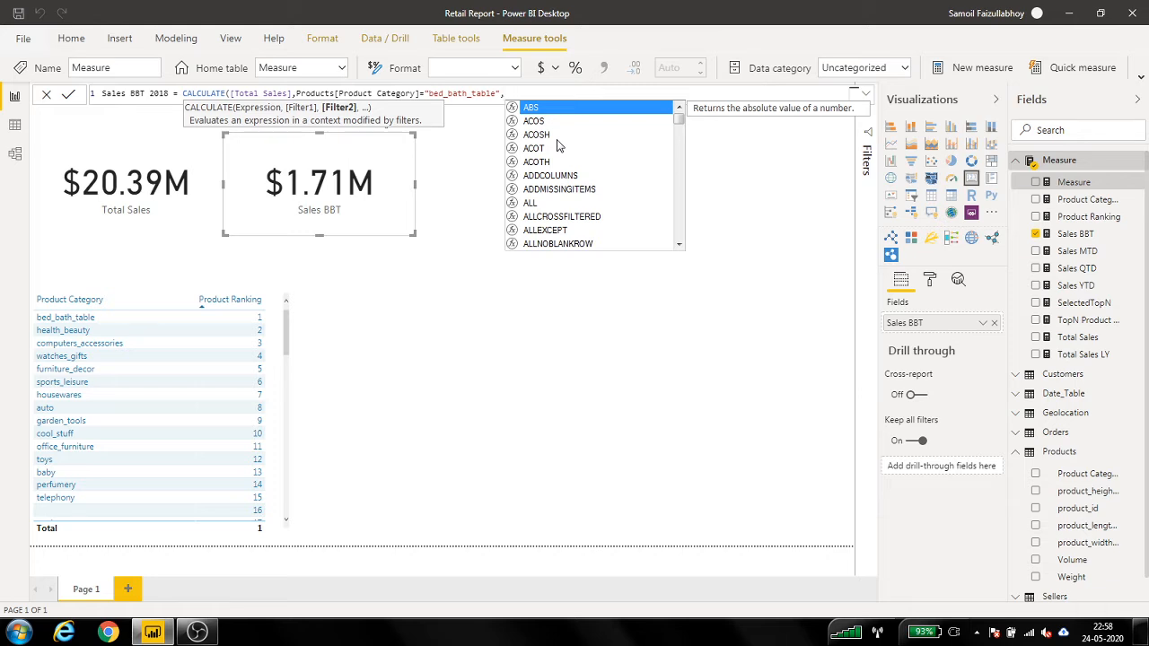
pyautogui.write('year')
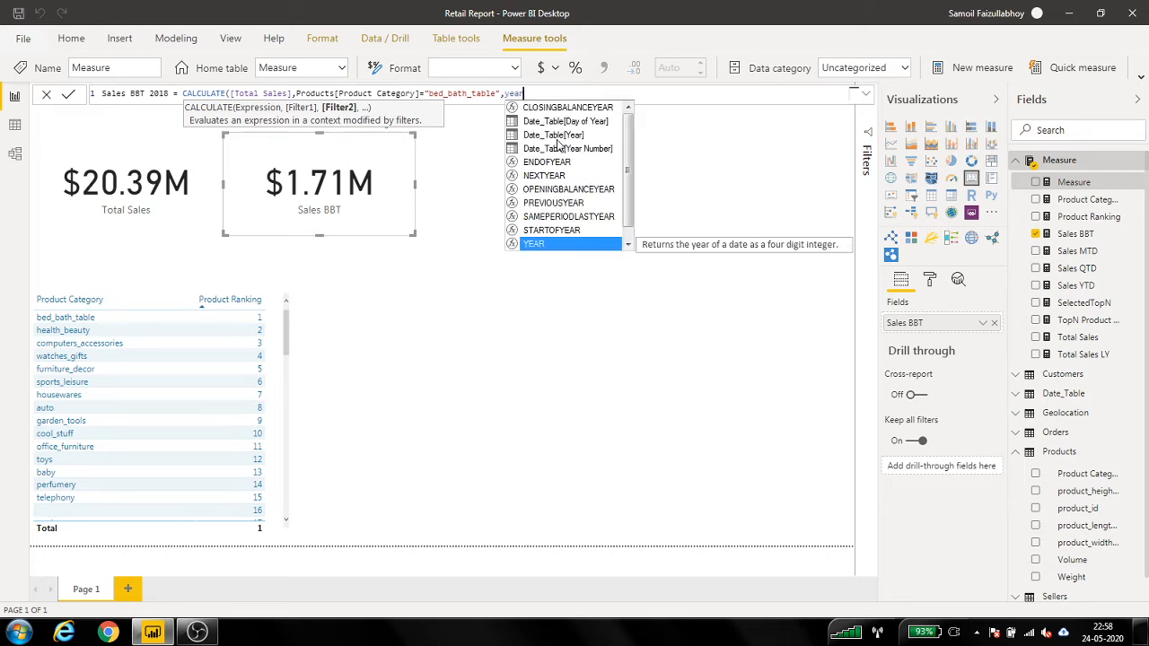
pyautogui.press('Up')
pyautogui.press('Up')
pyautogui.press('Up')
pyautogui.press('Up')
pyautogui.press('Up')
pyautogui.press('Up')
pyautogui.press('Up')
pyautogui.press('Up')
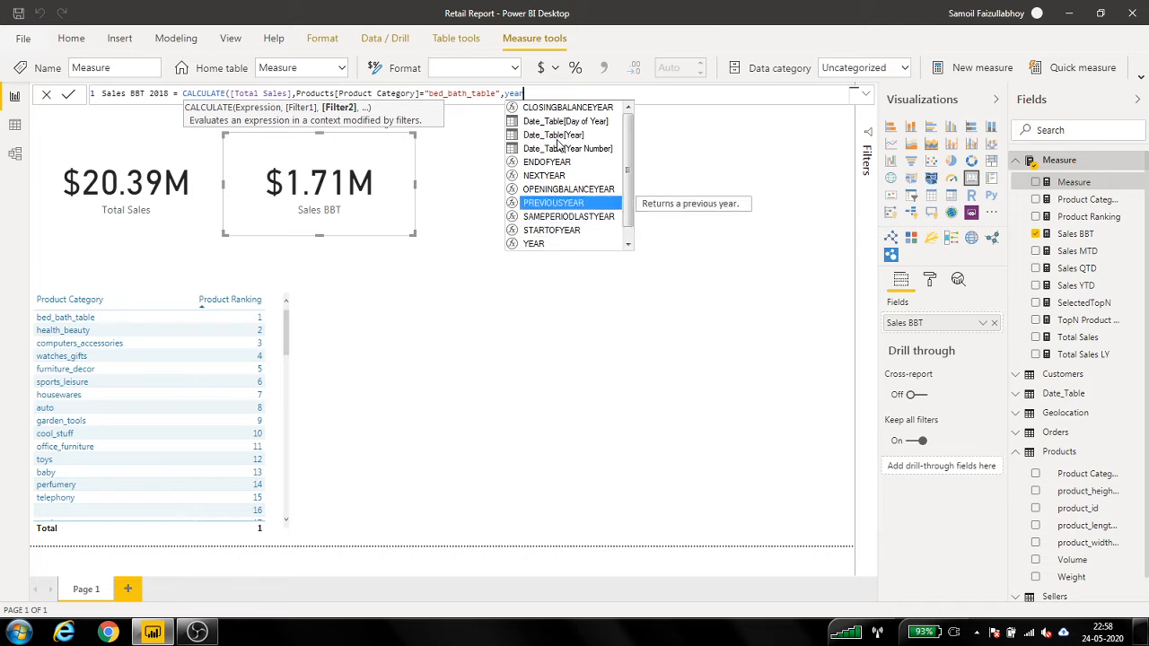
pyautogui.press('Tab')
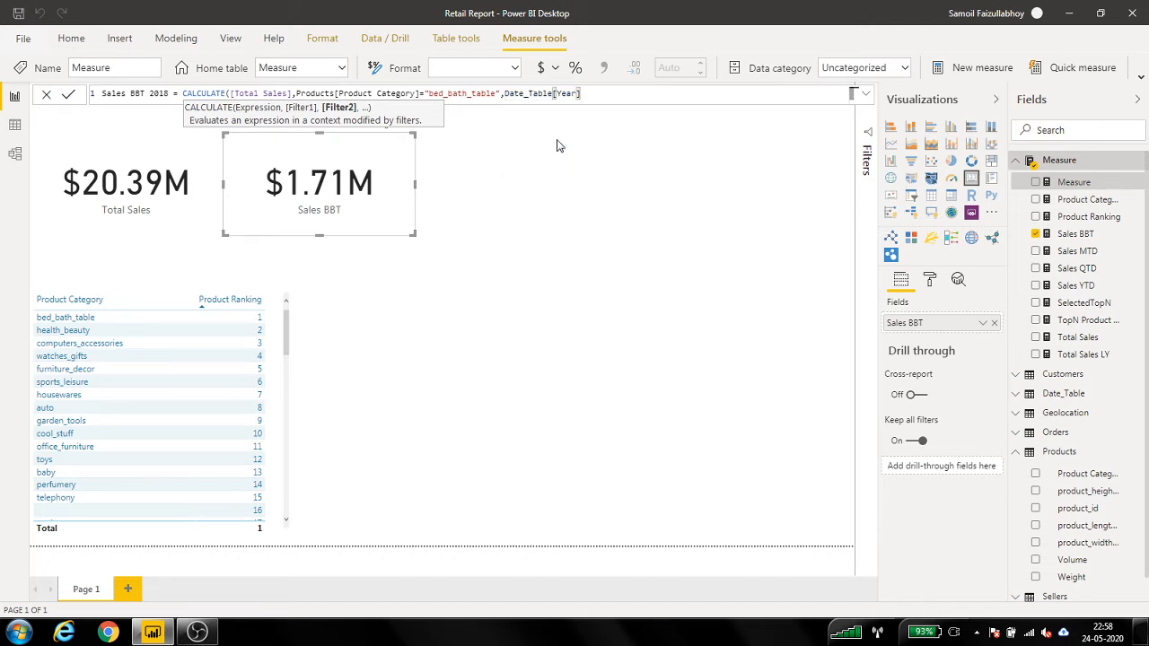
pyautogui.write('=2017')
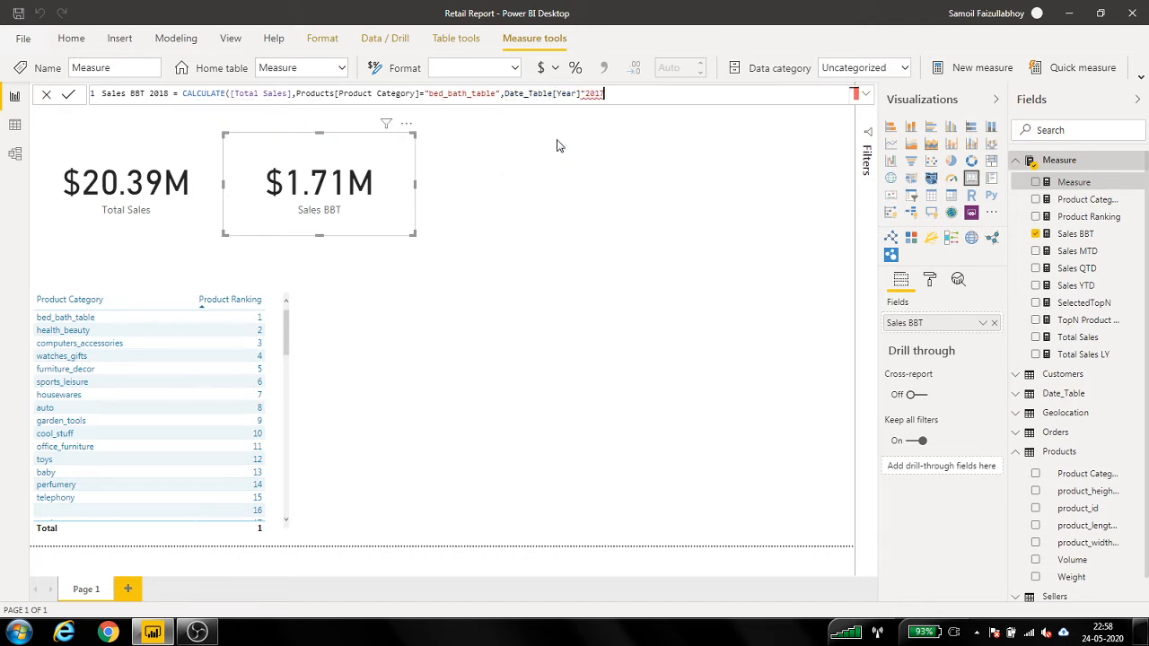
pyautogui.press('BackSpace')
pyautogui.press('BackSpace')
pyautogui.press('BackSpace')
pyautogui.press('BackSpace')
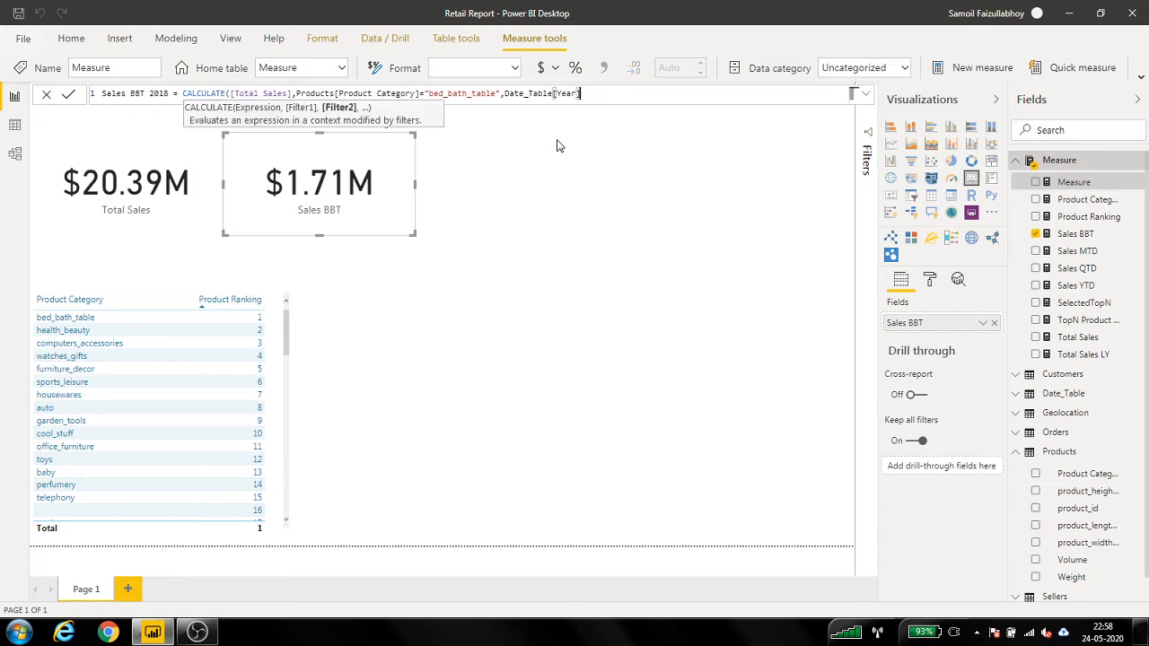
pyautogui.write('"2017")')
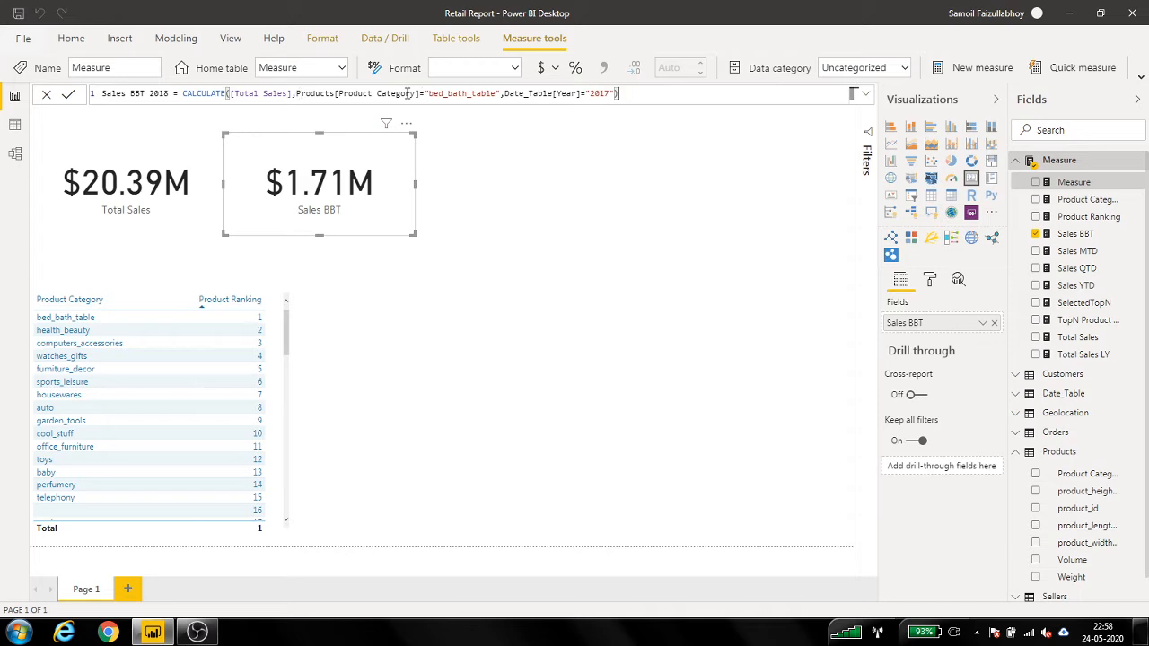
pyautogui.moveTo(296, 93); pyautogui.dragTo(337, 93)
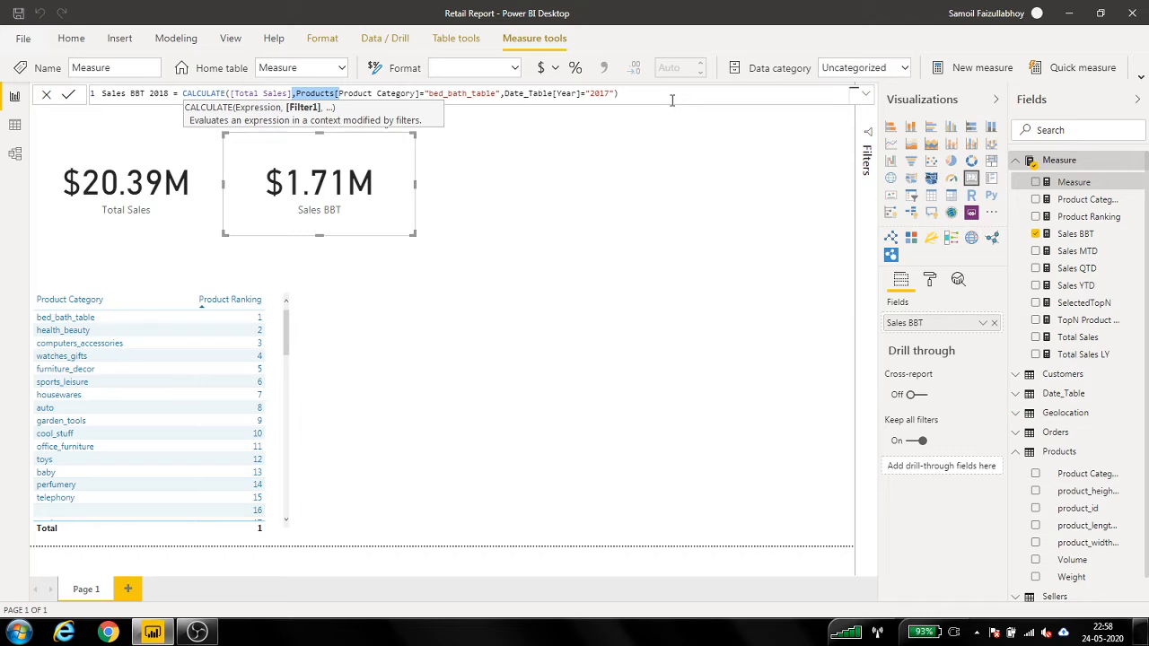
pyautogui.click(297, 93)
pyautogui.moveTo(297, 93); pyautogui.dragTo(424, 93)
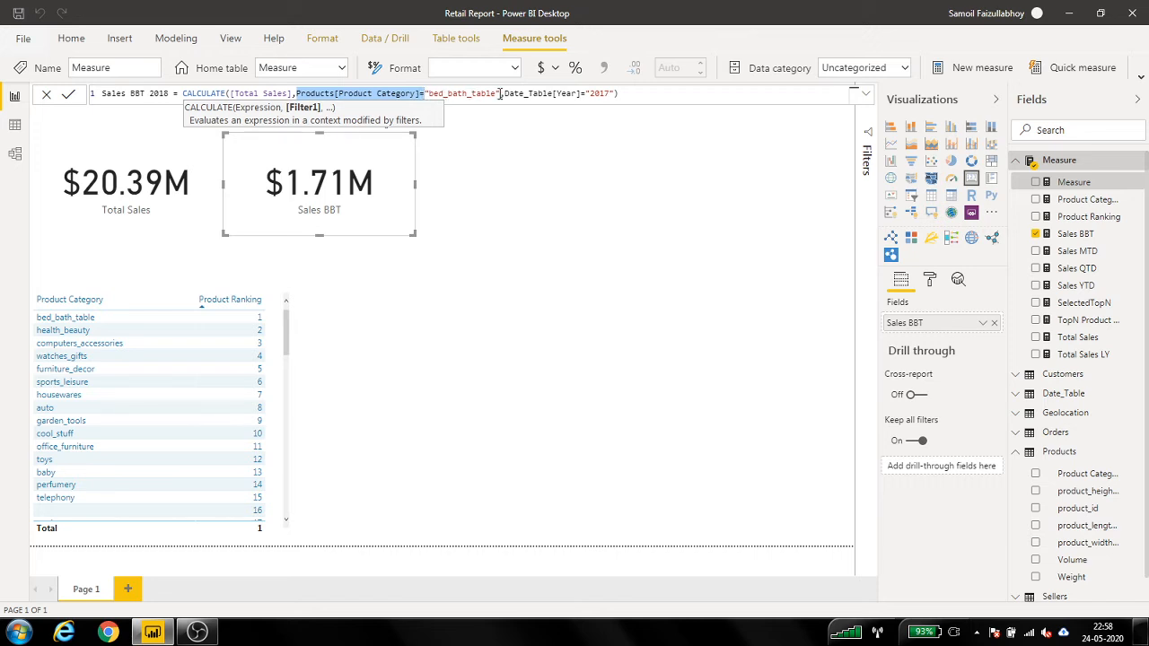
pyautogui.moveTo(505, 93); pyautogui.dragTo(581, 94)
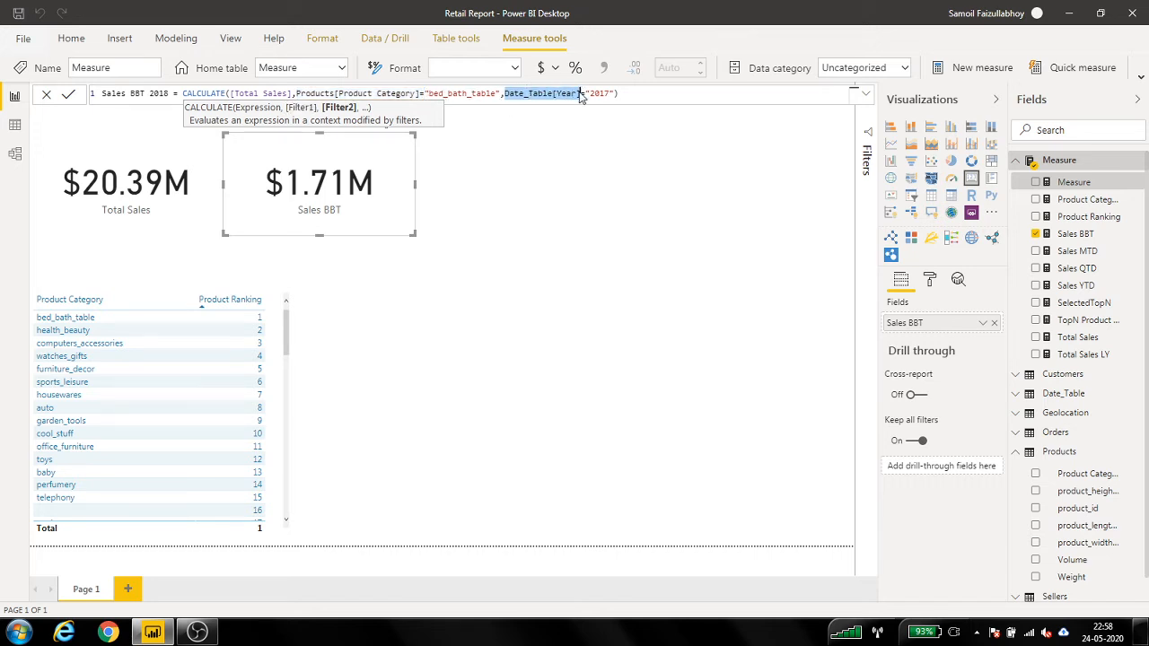
pyautogui.click(636, 93)
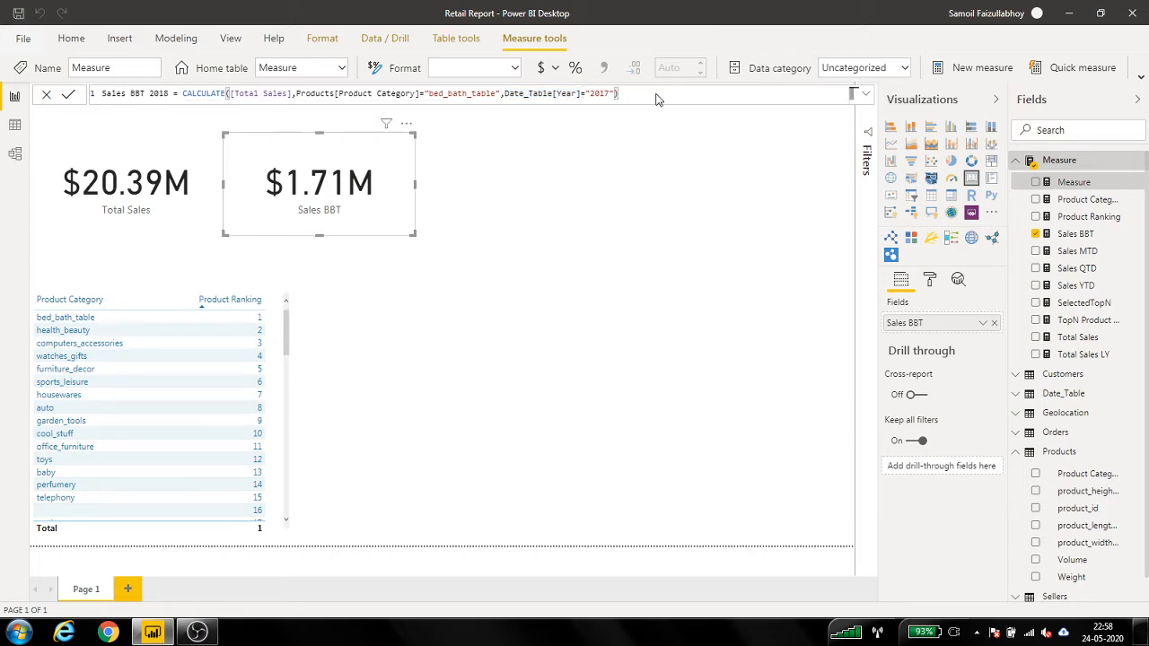
# Commit the Sales BBT 2018 measure and show it on a card in the empty area beside the Sales BBT card
pyautogui.press('Return')
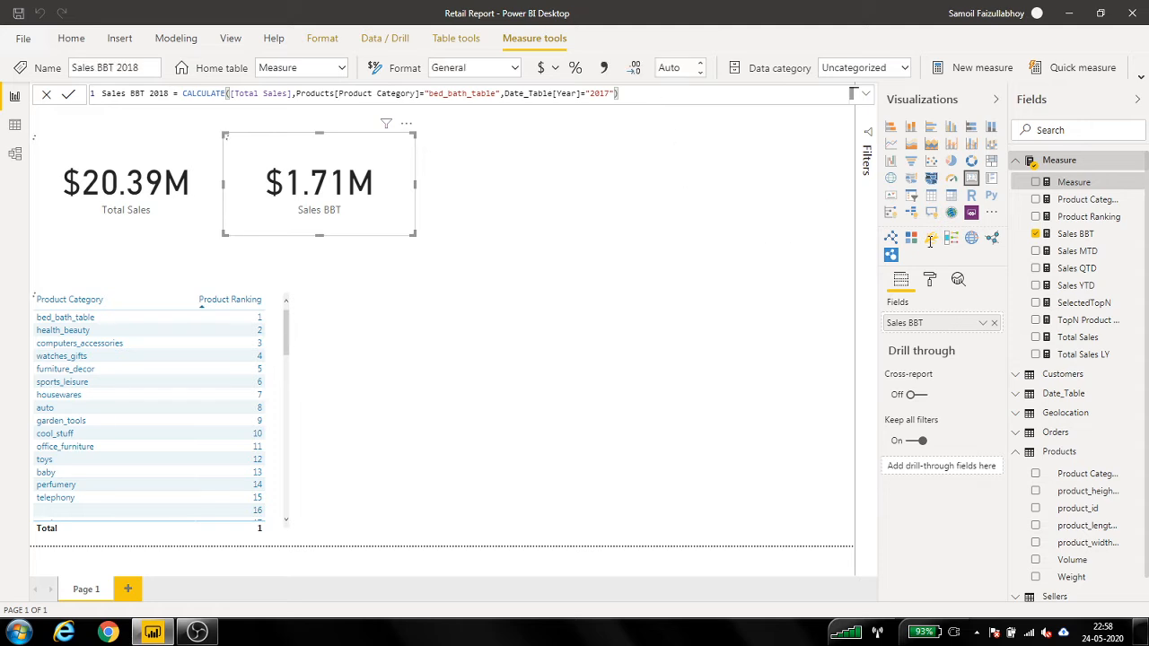
pyautogui.moveTo(1081, 234); pyautogui.dragTo(557, 172)
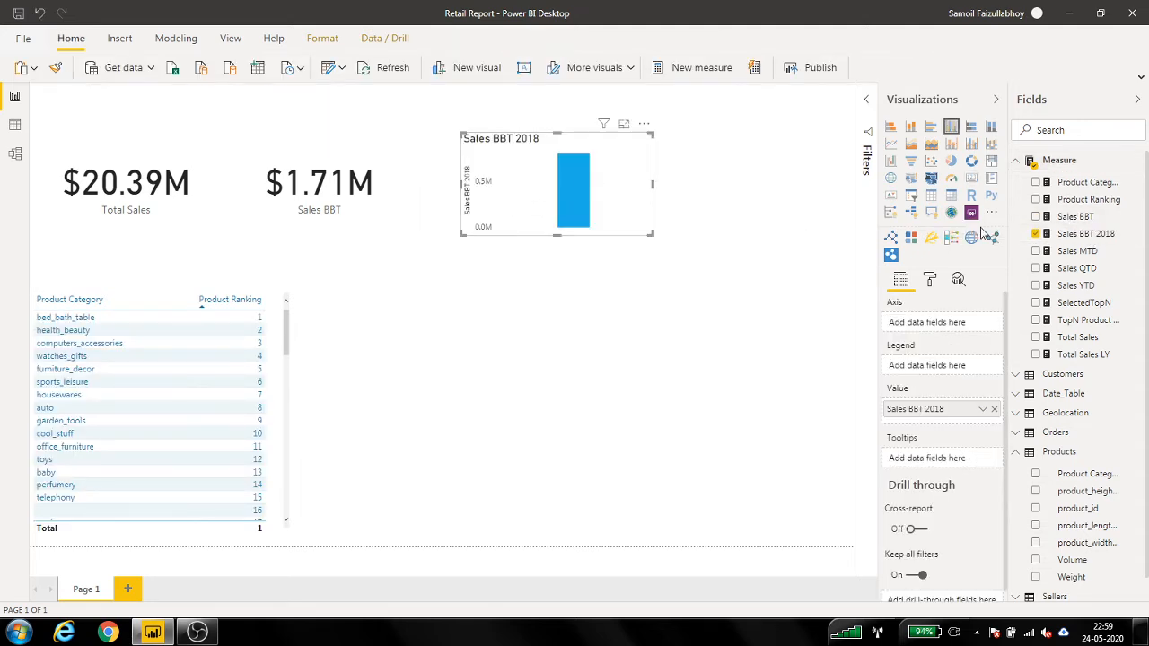
pyautogui.click(971, 178)
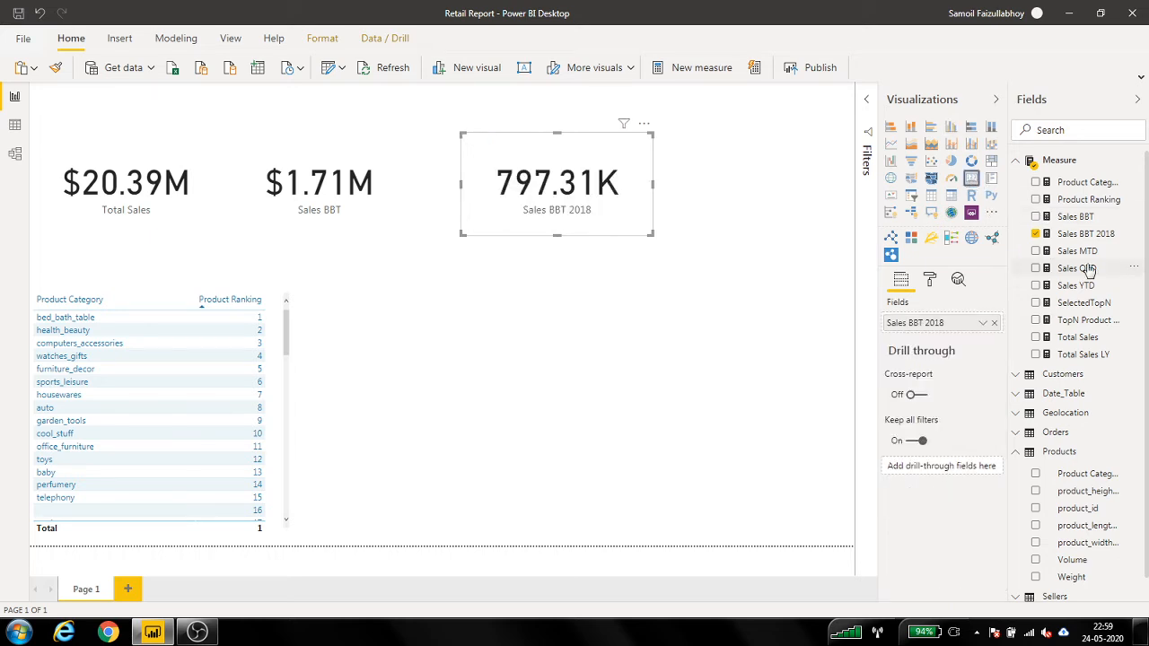
# Rename the Sales BBT 2018 measure to Sales BBT 2017 and format it as $ English (United States) currency
pyautogui.click(1082, 233)
pyautogui.click(167, 94)
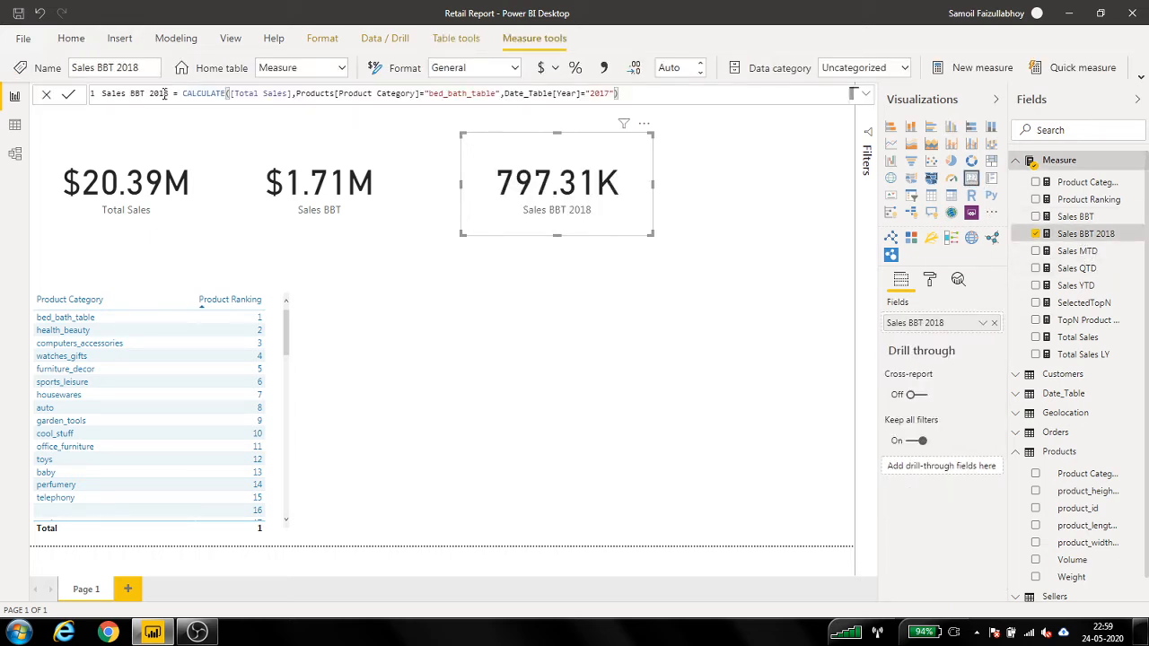
pyautogui.press('BackSpace')
pyautogui.write('7')
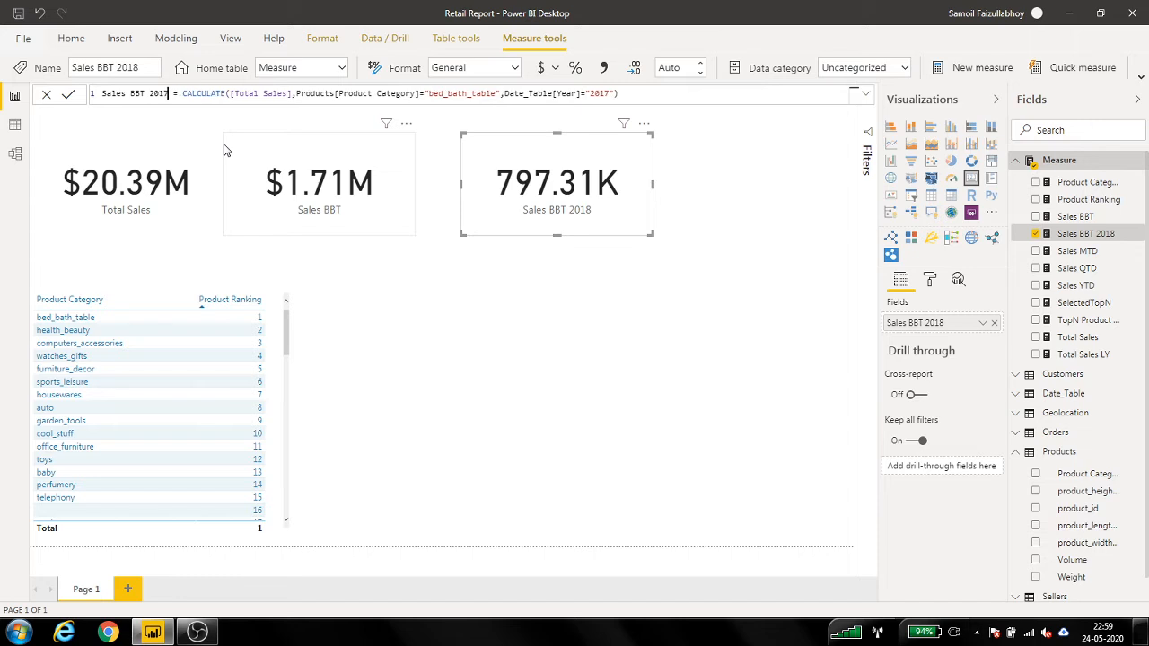
pyautogui.press('Return')
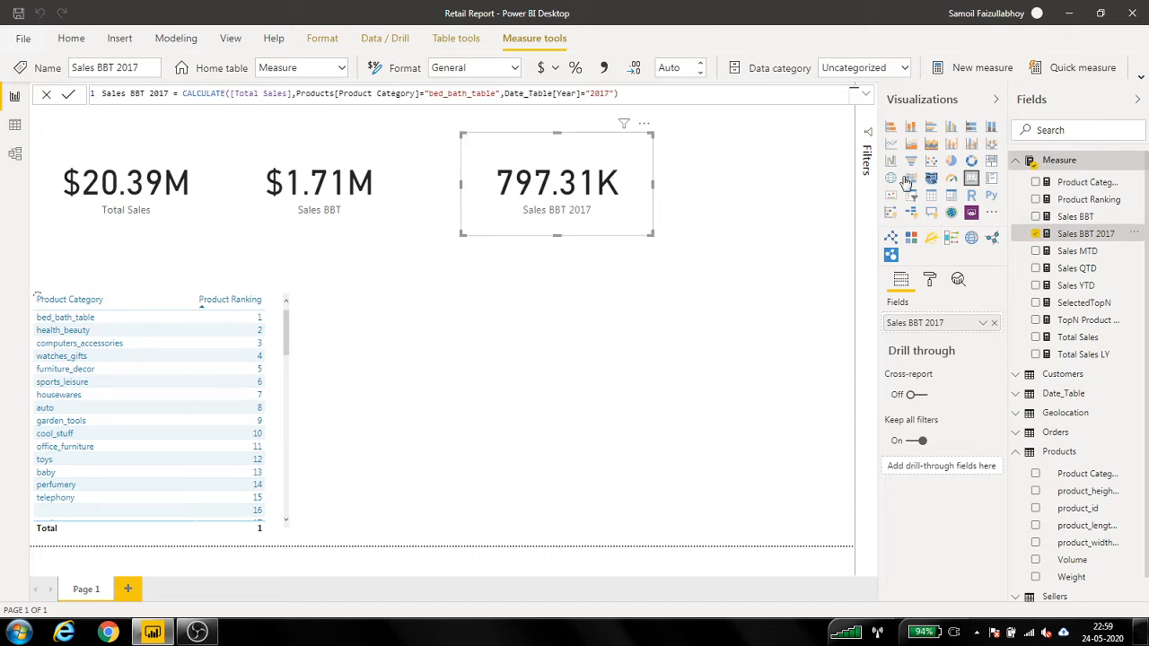
pyautogui.click(555, 67)
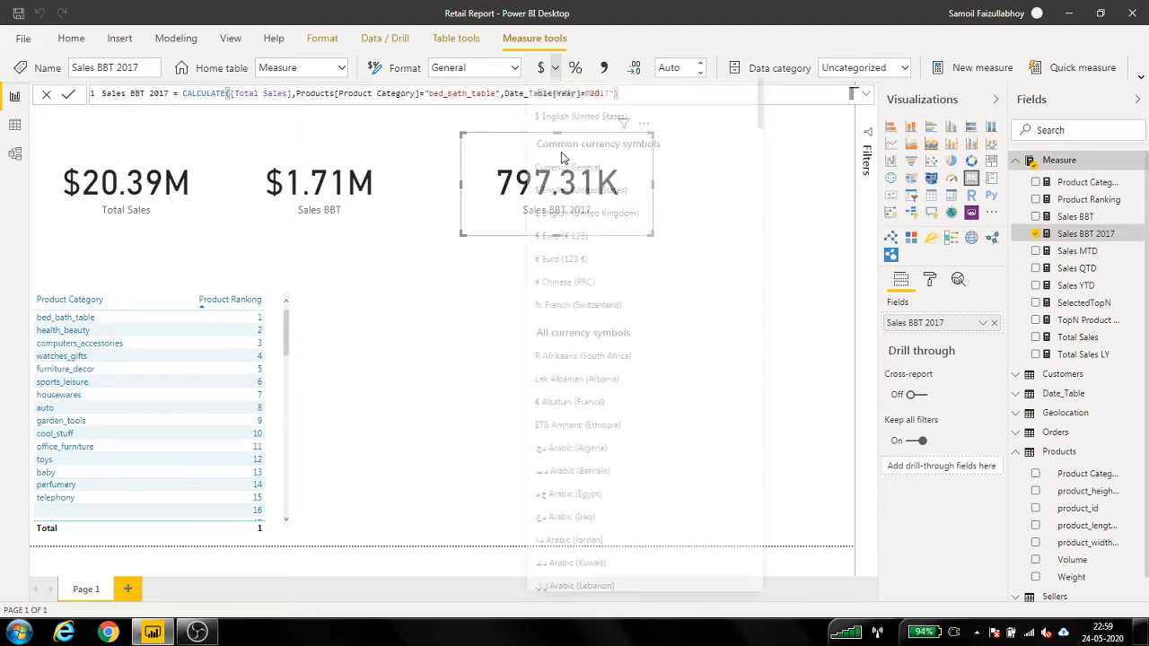
pyautogui.click(591, 196)
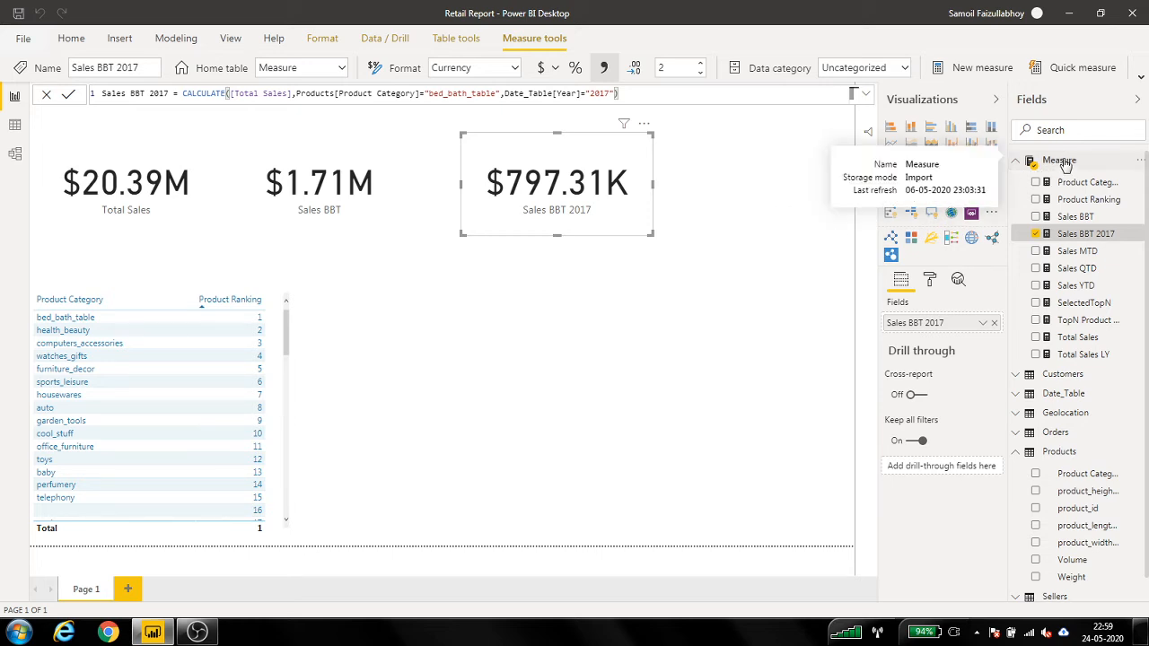
# Compare the Sales BBT and Sales BBT 2017 formulas, undoing the accidental text move, and check the Total Sales and Sales BBT cards
pyautogui.click(1075, 218)
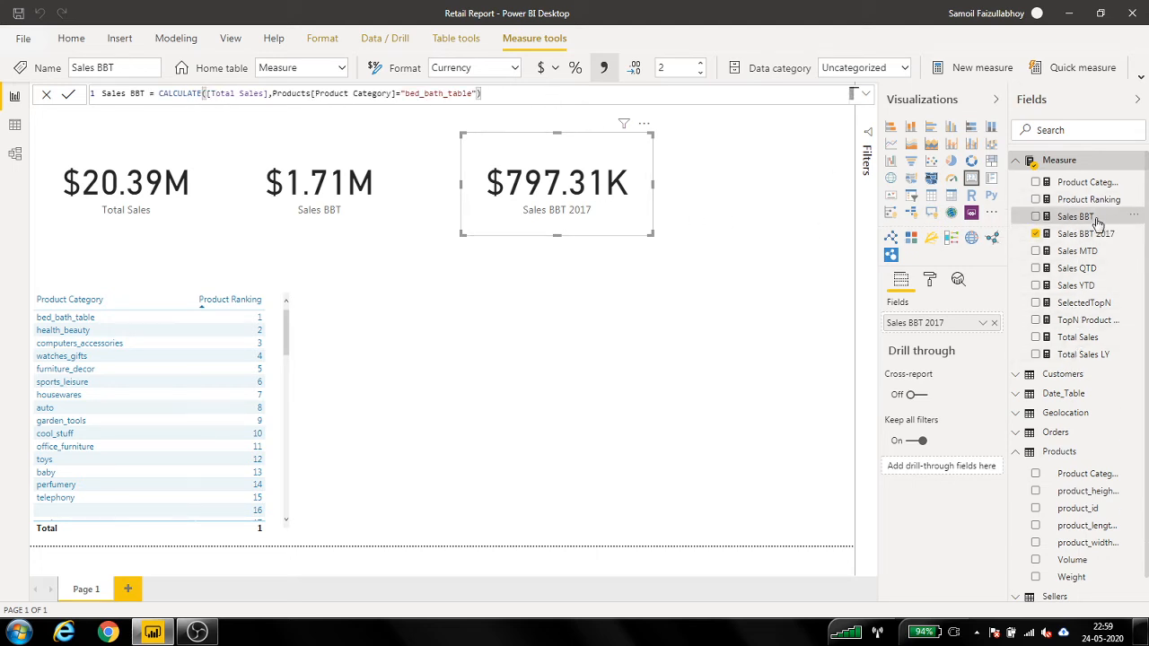
pyautogui.moveTo(159, 94); pyautogui.dragTo(272, 96)
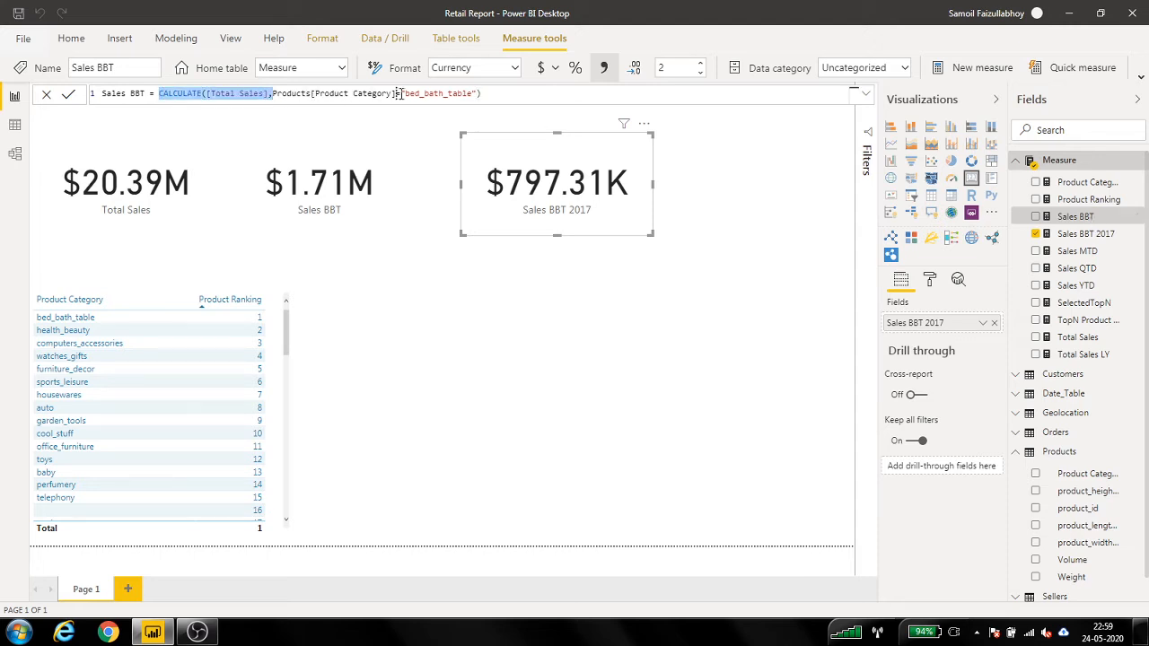
pyautogui.moveTo(459, 94); pyautogui.dragTo(511, 94)
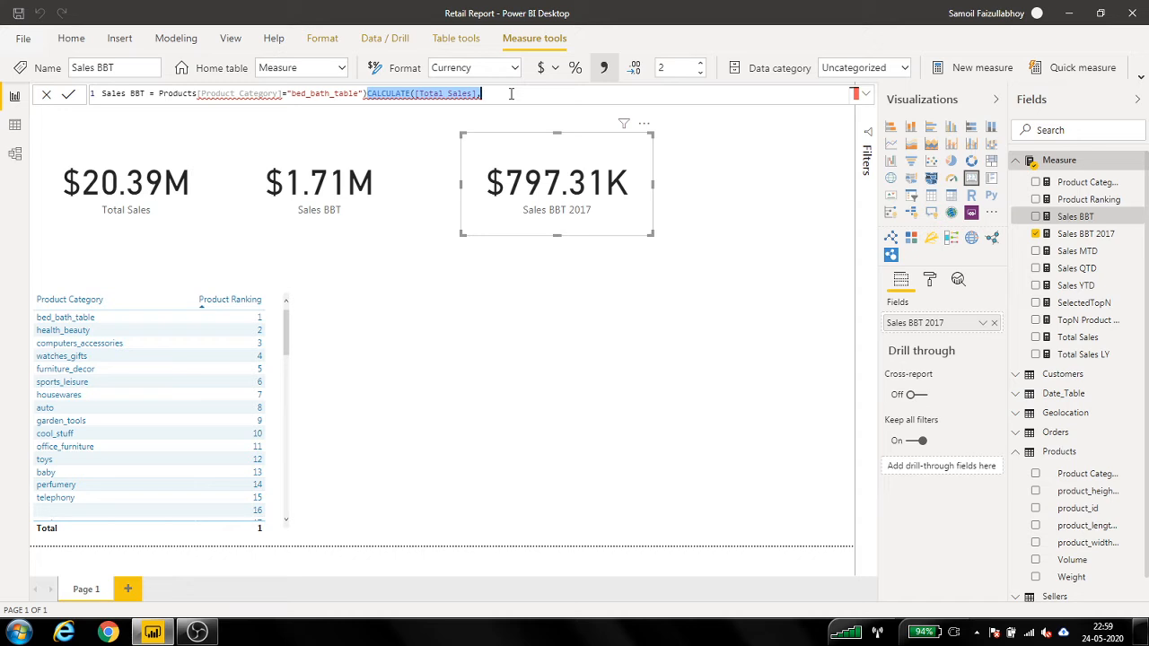
pyautogui.hotkey('ctrl', 'z')
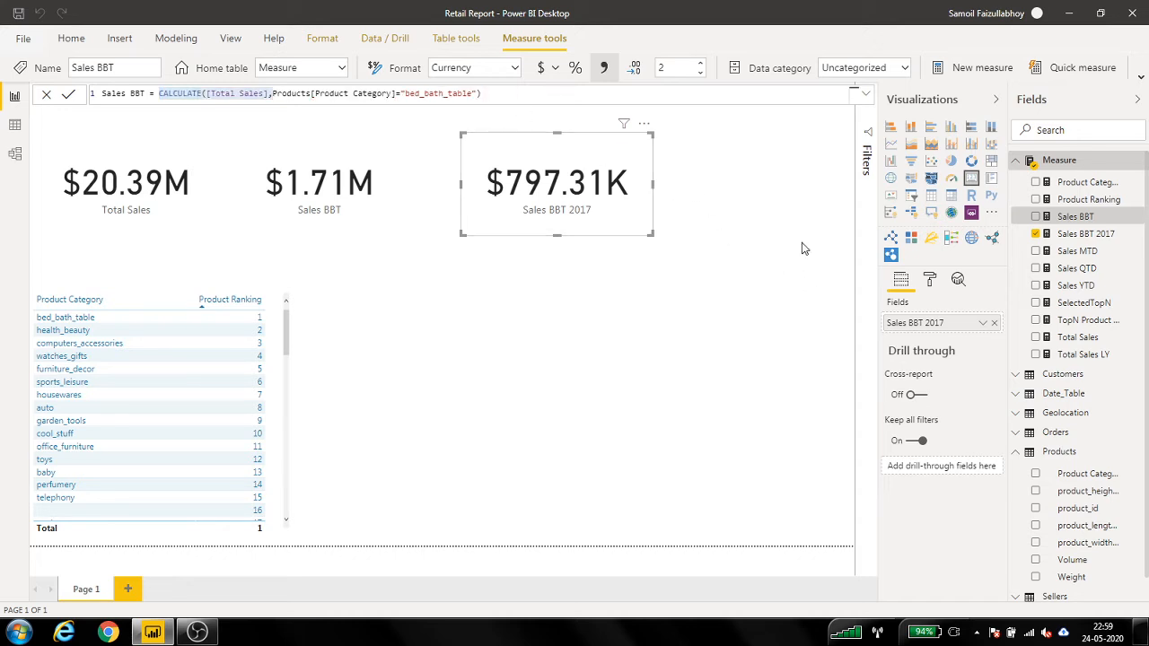
pyautogui.click(1084, 235)
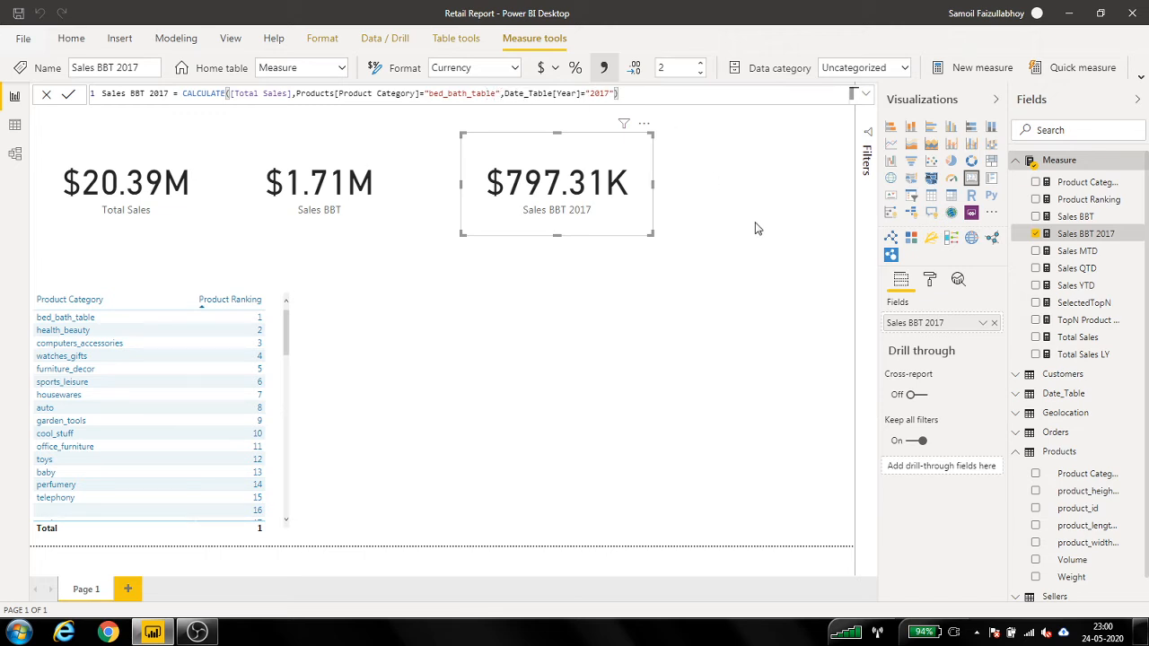
pyautogui.click(112, 217)
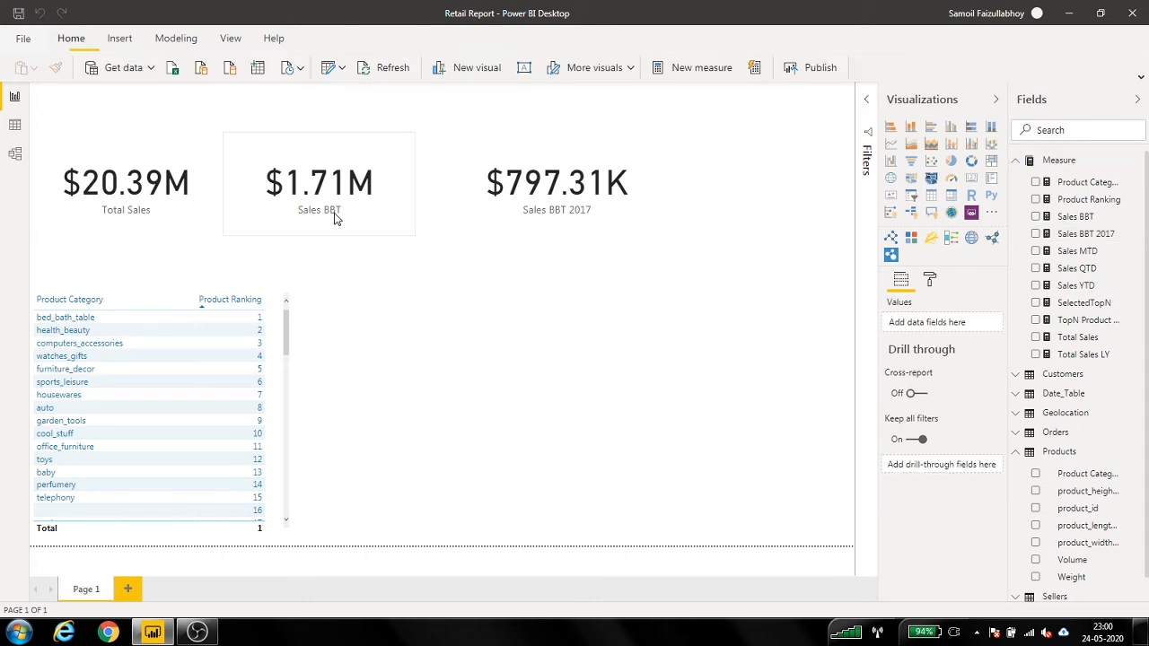
pyautogui.click(334, 214)
# Move the Sales BBT 2017 card closer to the Sales BBT card
pyautogui.click(540, 214)
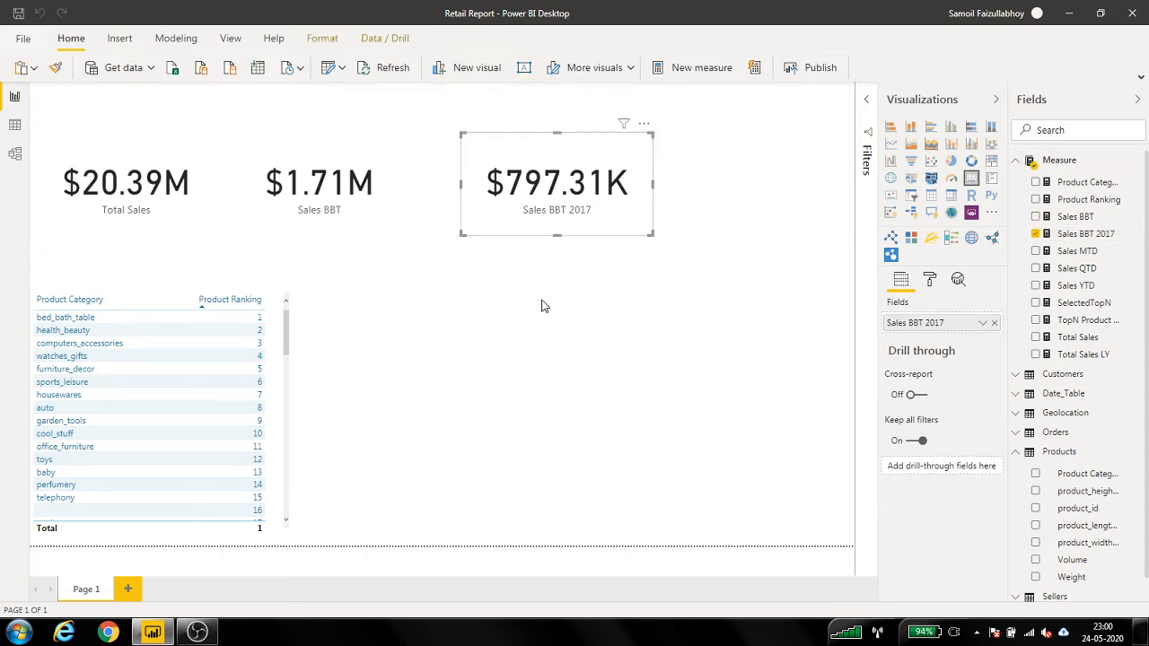
pyautogui.moveTo(553, 193); pyautogui.dragTo(517, 196)
pyautogui.click(705, 196)
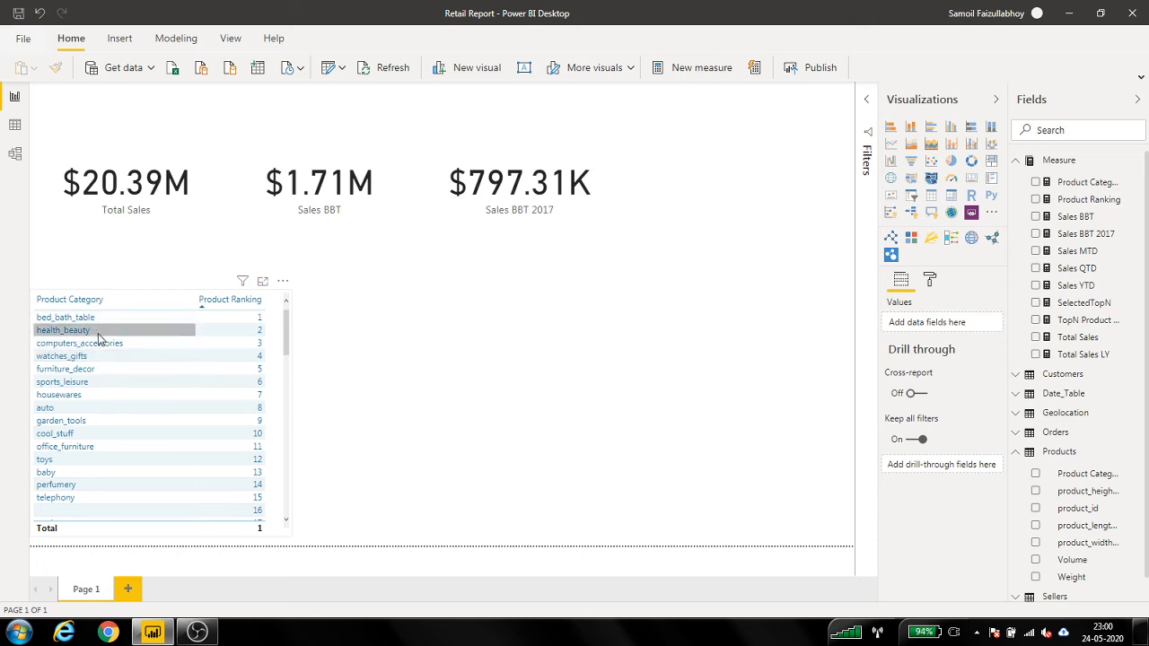
# Create a new measure named Sales top 4 in the Measure table, starting CALCULATE with [Total Sales] as its expression
pyautogui.rightClick(1068, 165)
pyautogui.press('Escape')
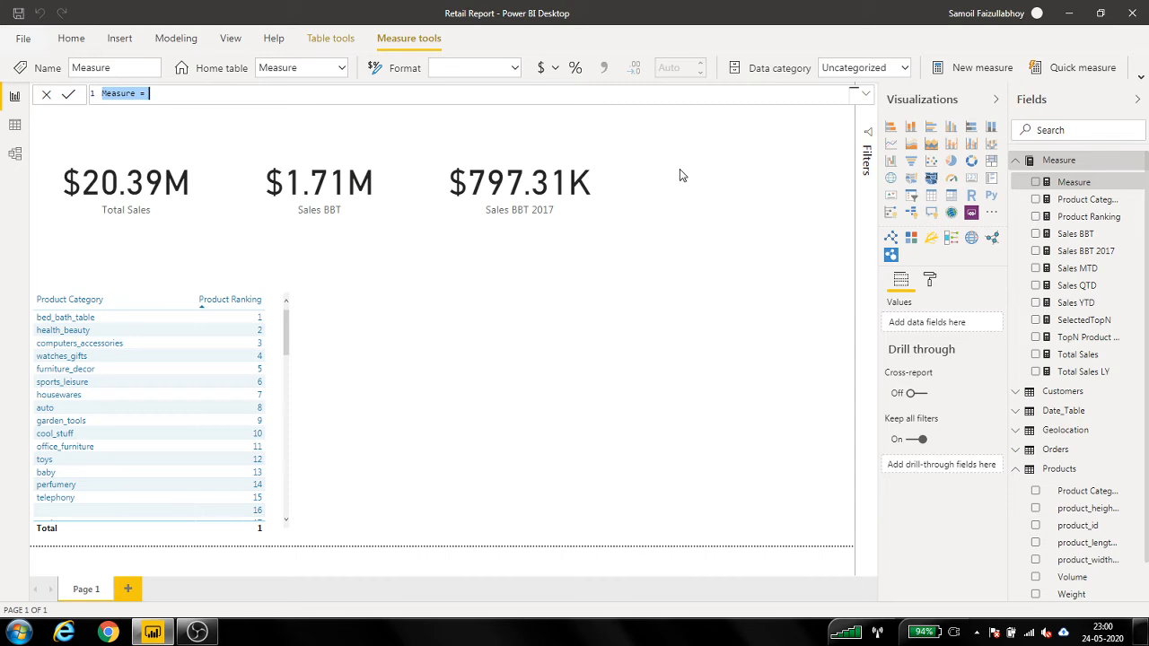
pyautogui.write('Sales top 4 =')
pyautogui.write('Cal')
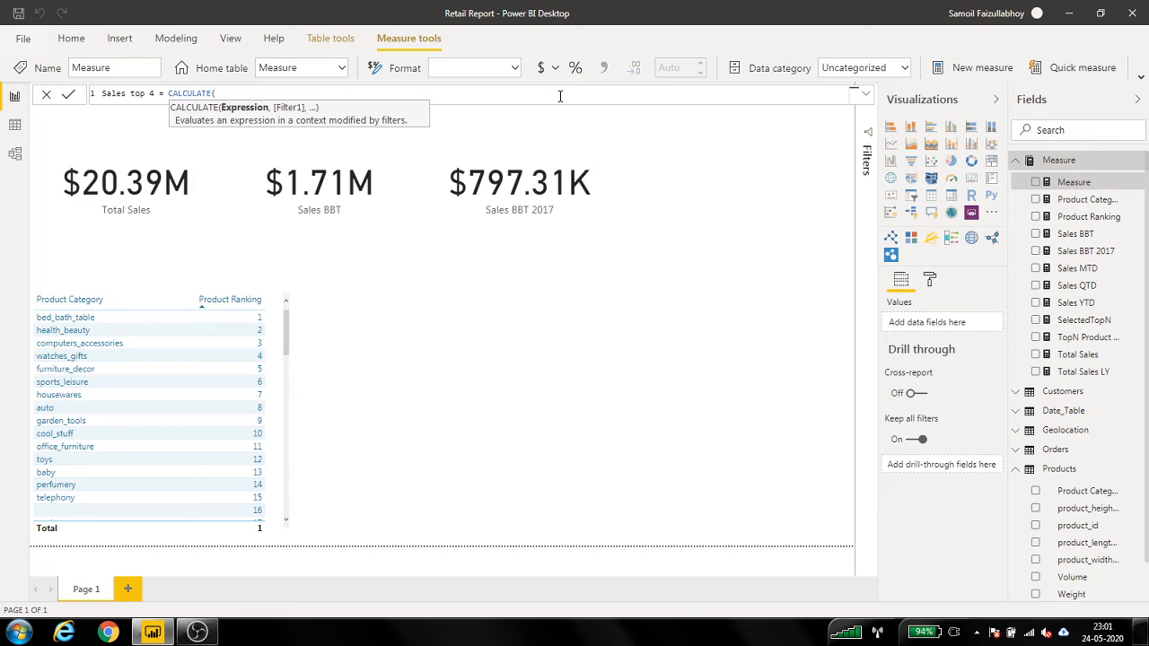
pyautogui.write('tota')
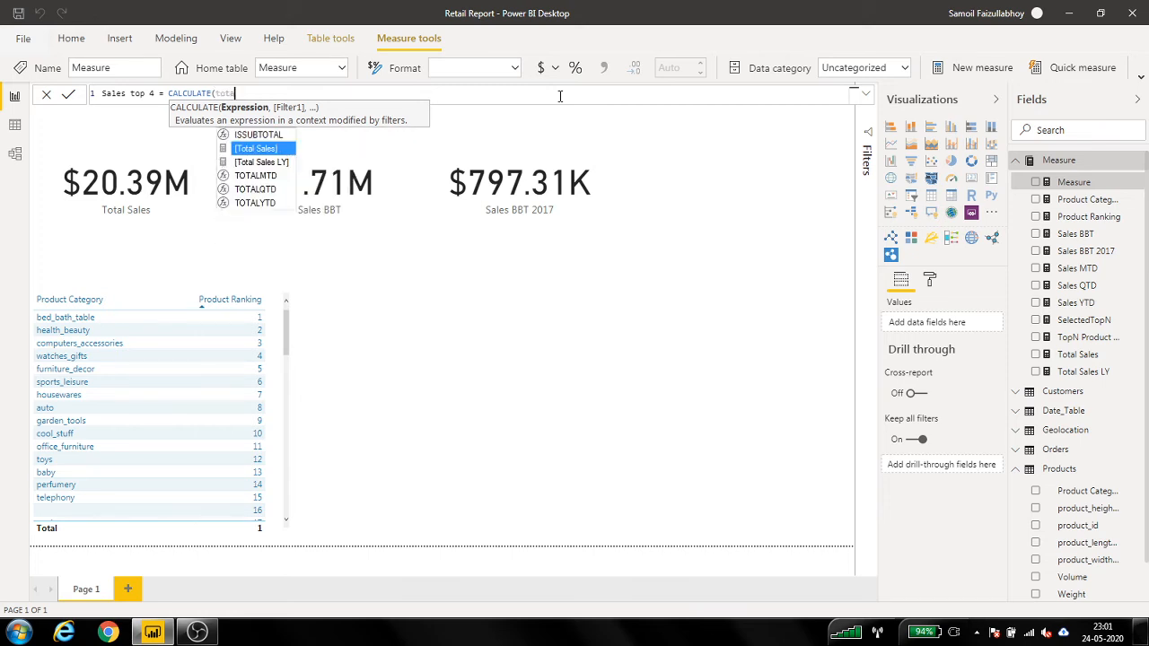
pyautogui.press('Tab')
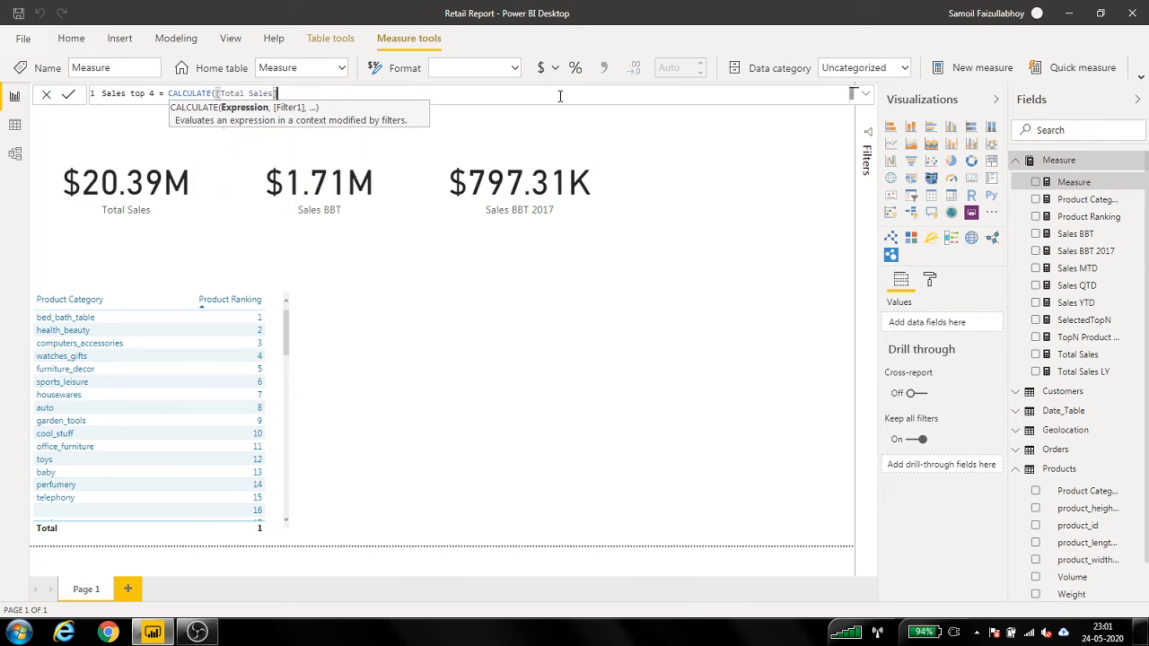
pyautogui.write(',')
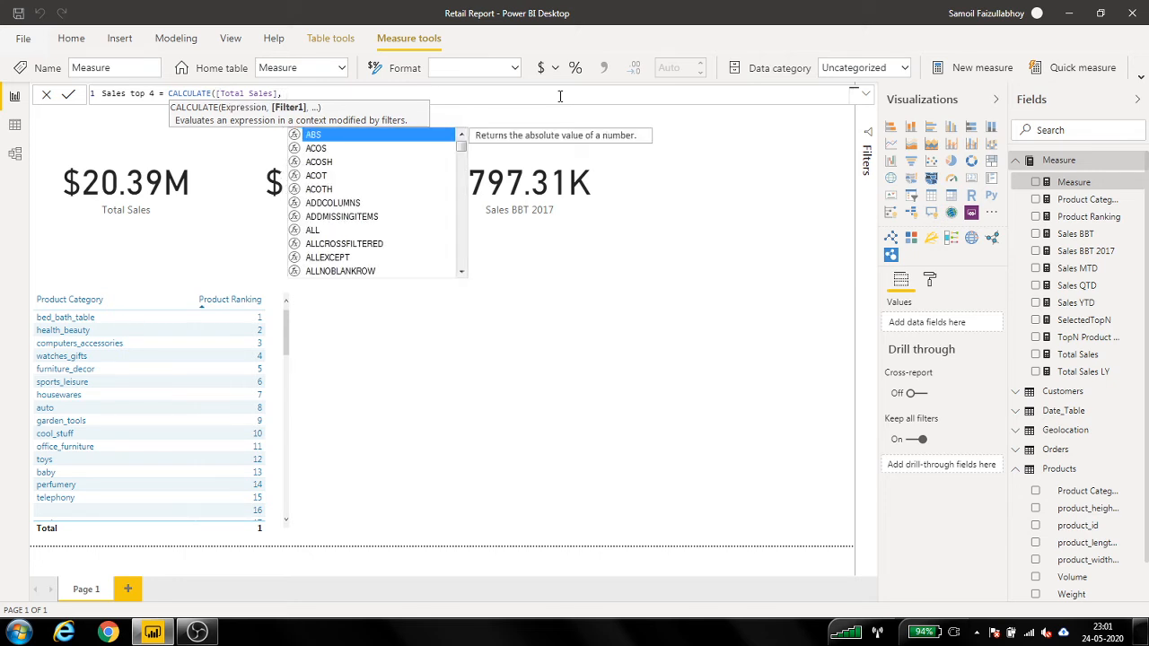
# Add a filter to the Sales top 4 formula requiring Products[Product Category] to equal "bed_bath_table"
pyautogui.press('BackSpace')
pyautogui.write('prod')
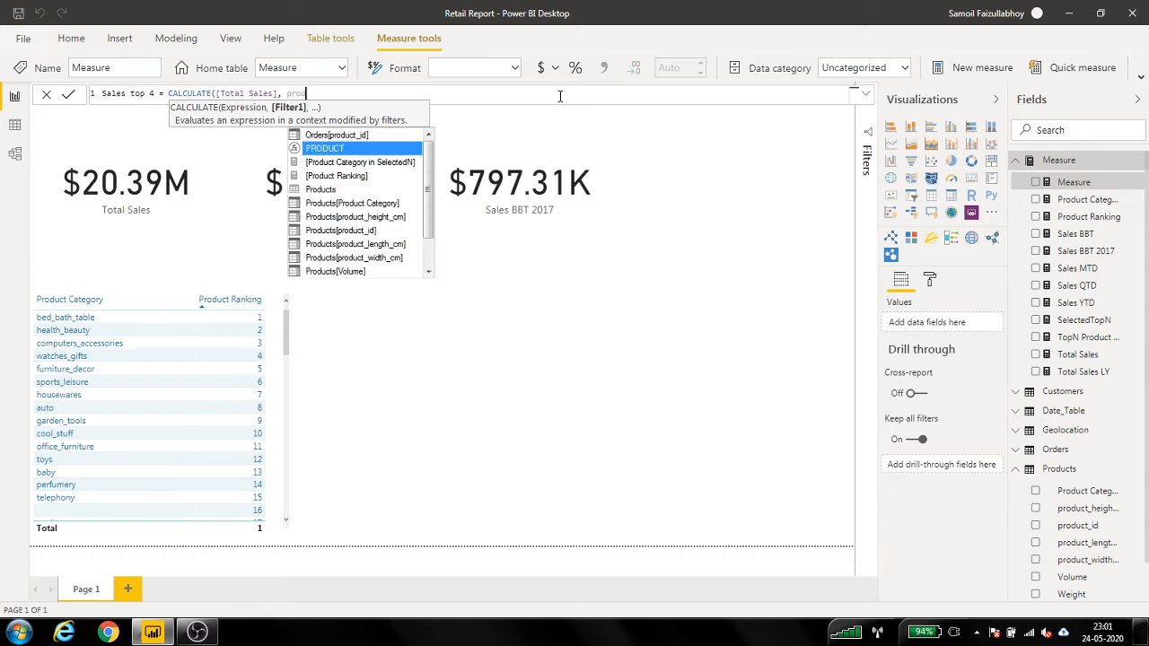
pyautogui.press('Down')
pyautogui.press('Down')
pyautogui.press('Down')
pyautogui.press('Tab')
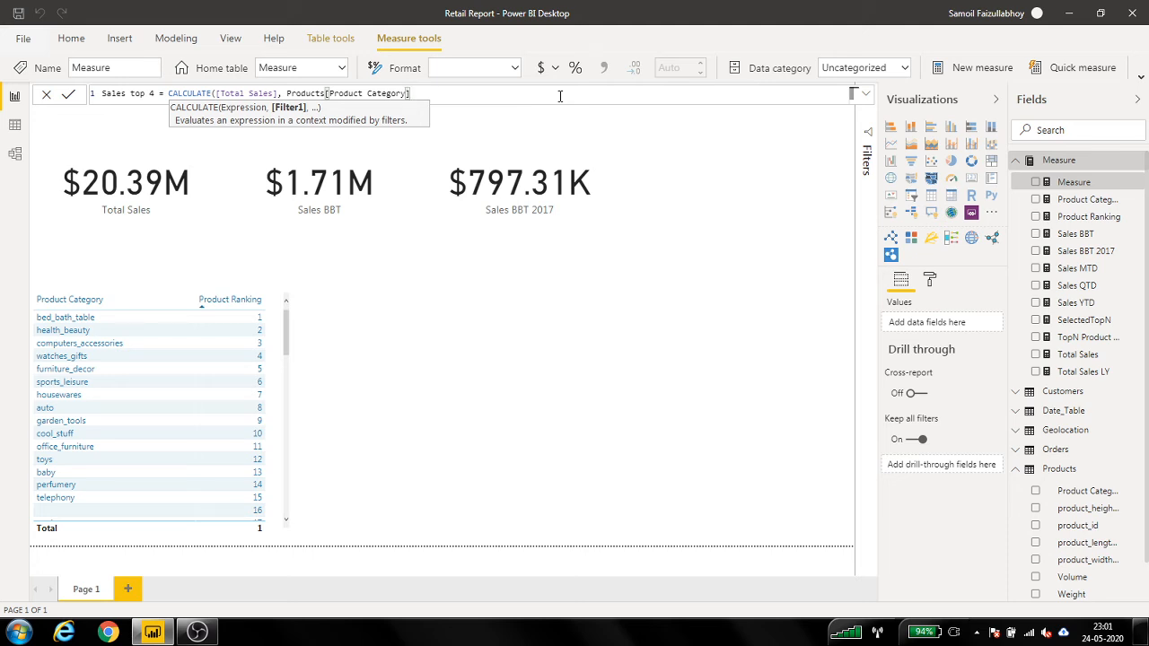
pyautogui.write('="bed_bath_table",')
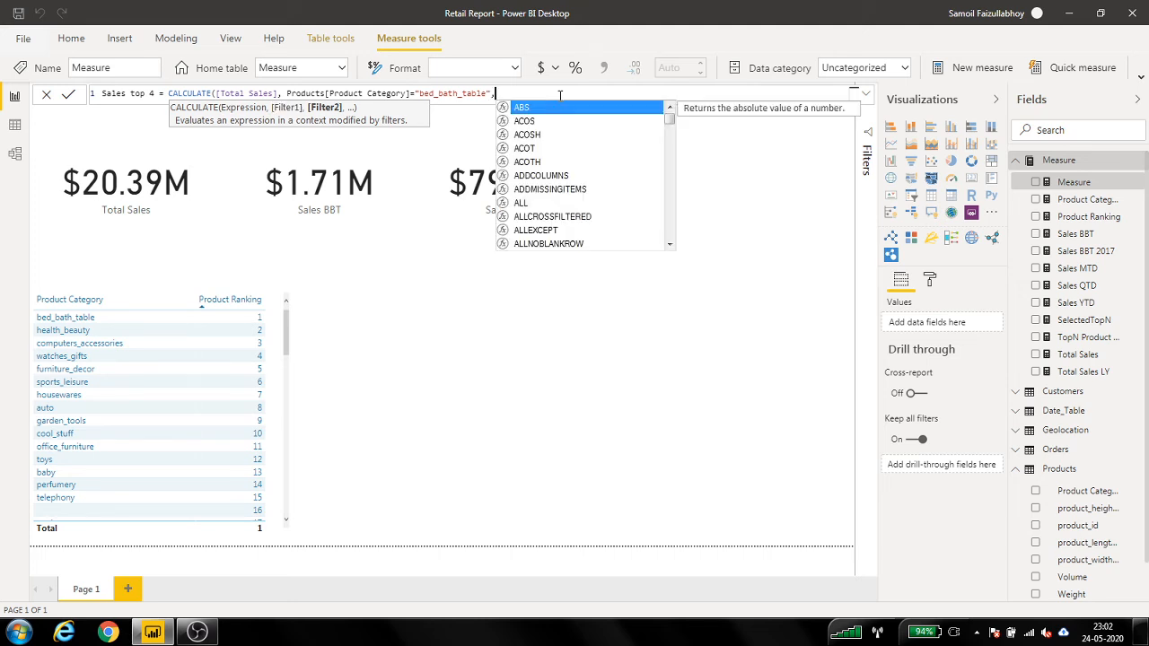
# Add a second filter requiring Products[Product Category] to equal "health_beauty", and commit the Sales top 4 measure
pyautogui.write('prodc')
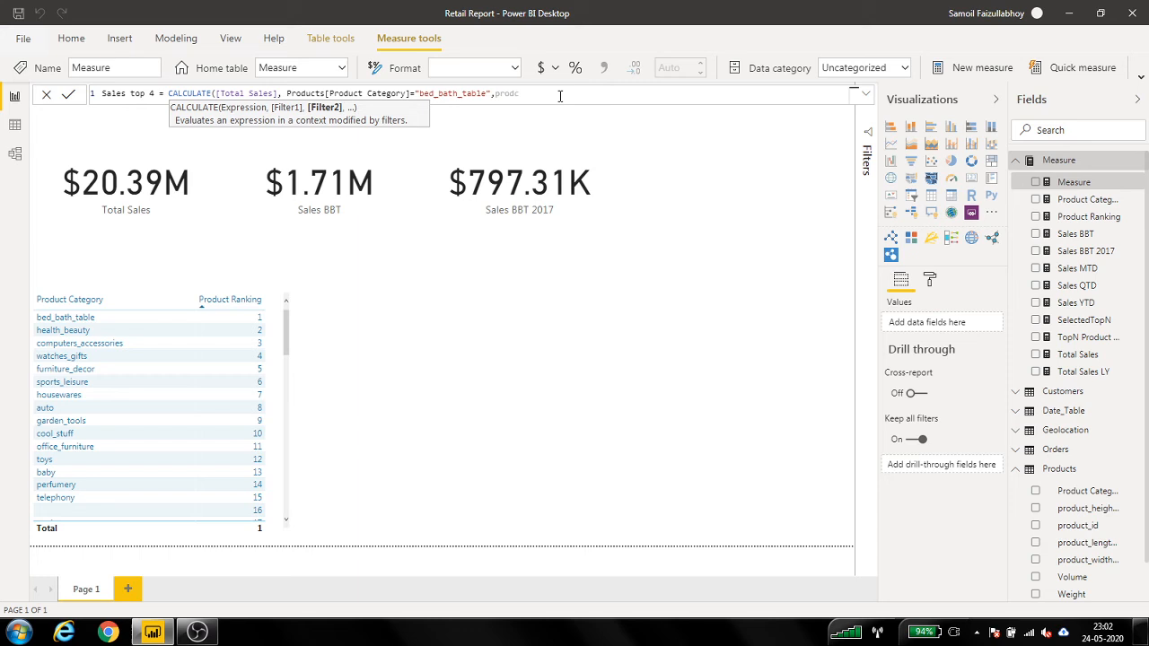
pyautogui.press('BackSpace')
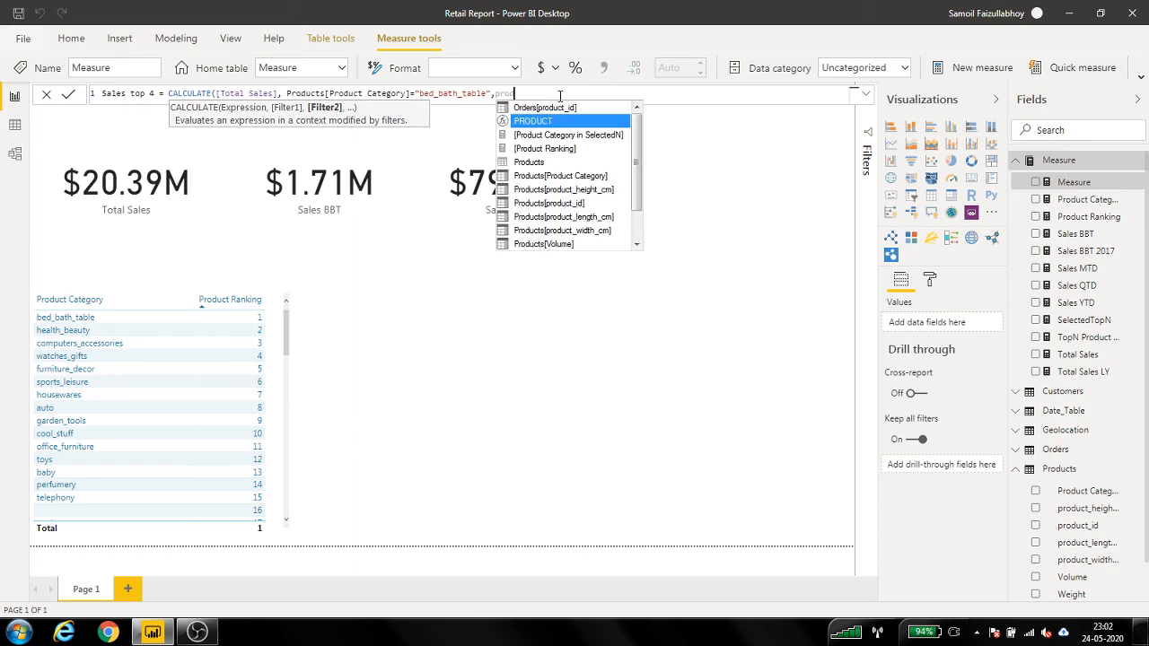
pyautogui.press('Down')
pyautogui.press('Down')
pyautogui.press('Down')
pyautogui.press('Down')
pyautogui.press('Tab')
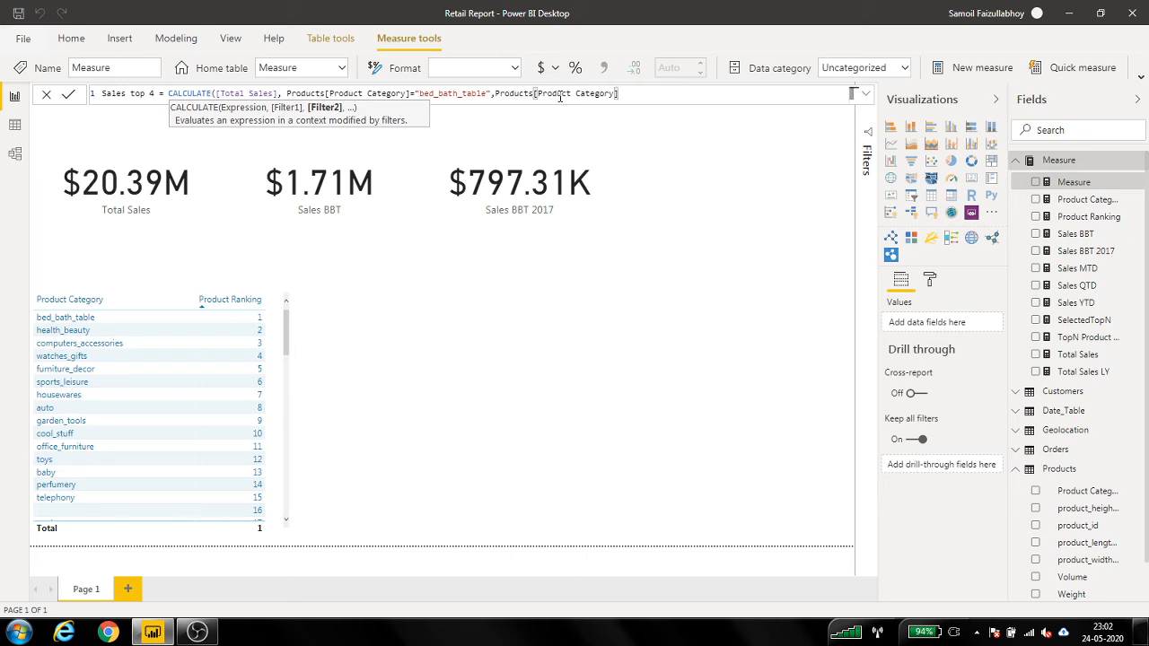
pyautogui.write('="health_beauty"')
pyautogui.moveTo(287, 93); pyautogui.dragTo(414, 93)
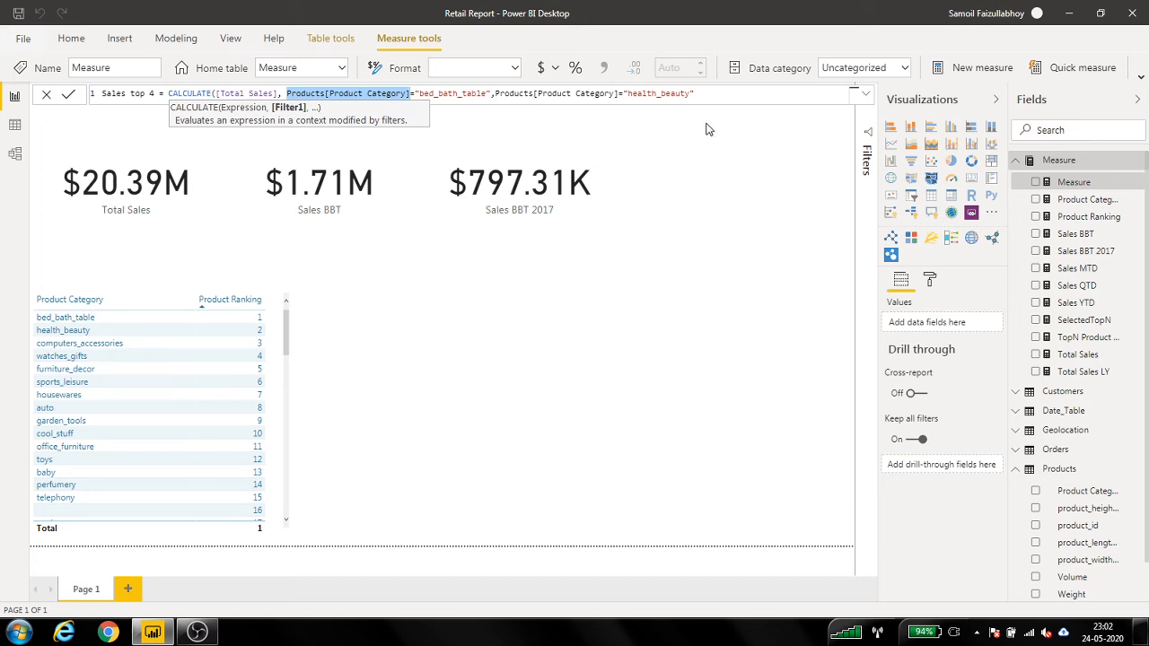
pyautogui.click(550, 124)
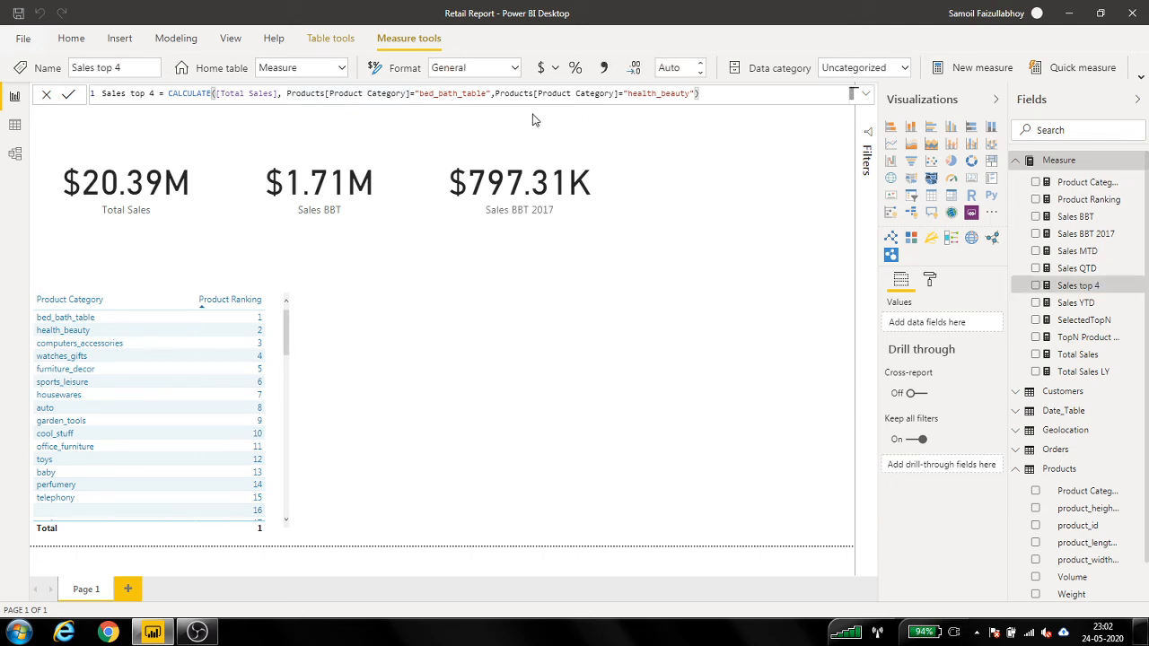
# Replace the equality filters with in {"bed_bath_table","health_beauty","computer_accessories","watches_gifts"} after Products[Product Category], commit the formula and review its column and list
pyautogui.moveTo(410, 94); pyautogui.dragTo(688, 93)
pyautogui.click(414, 94)
pyautogui.hotkey('shift', 'End')
pyautogui.press('Delete')
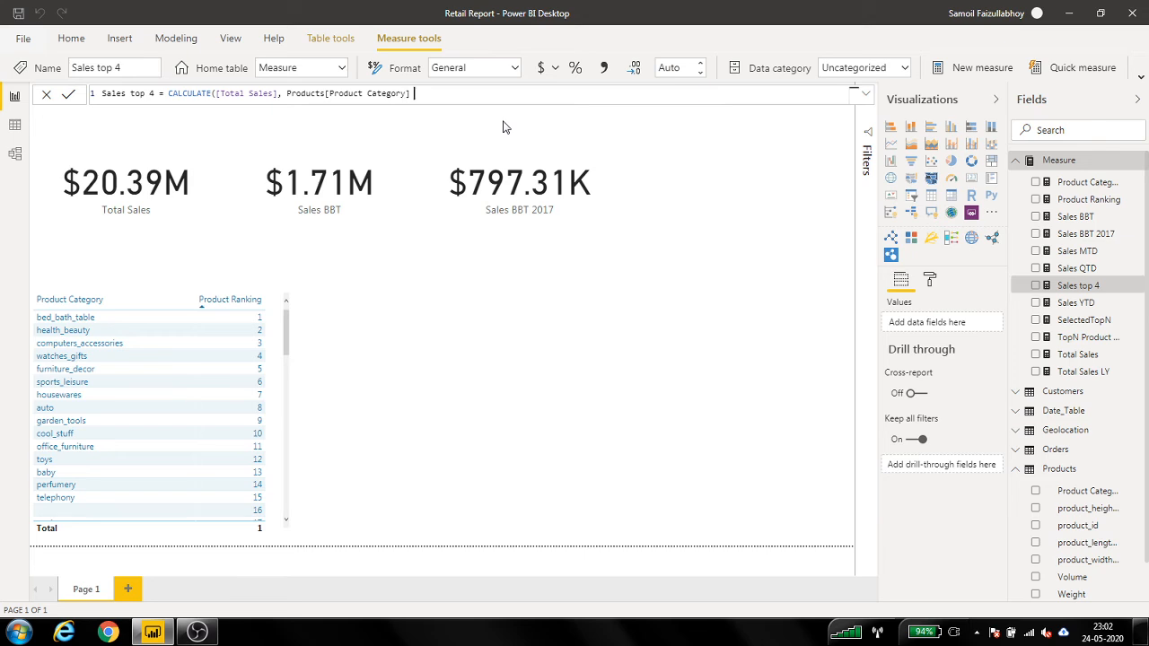
pyautogui.write('in {"bed_bath_table","health_beau')
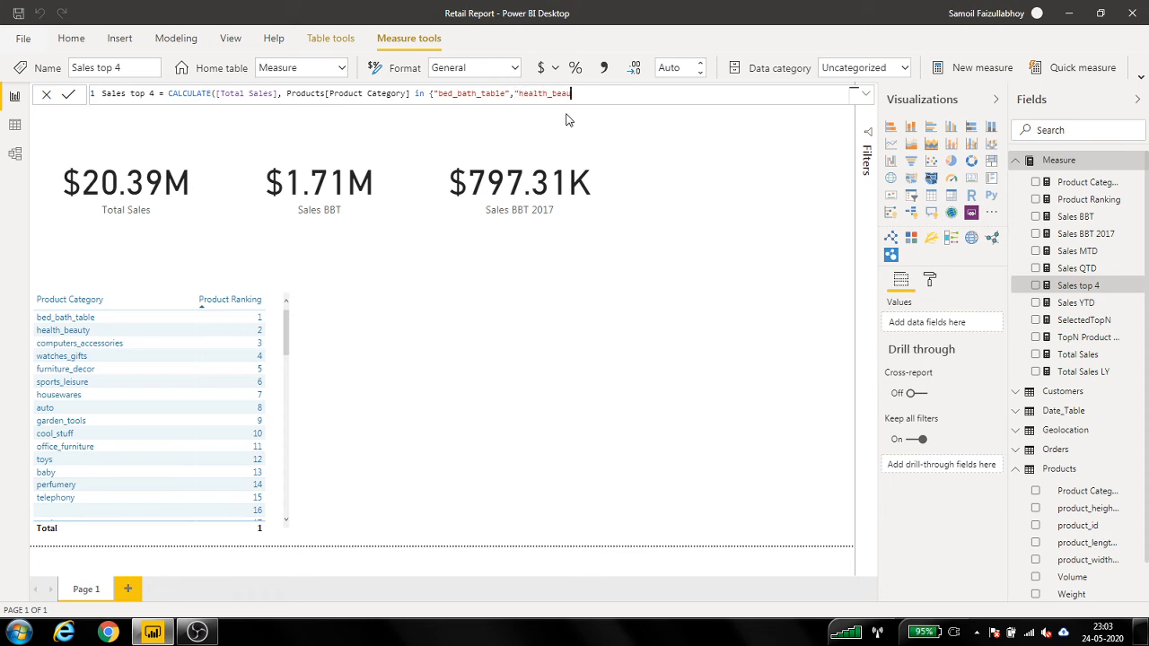
pyautogui.write('ty","computer_accessories","watch')
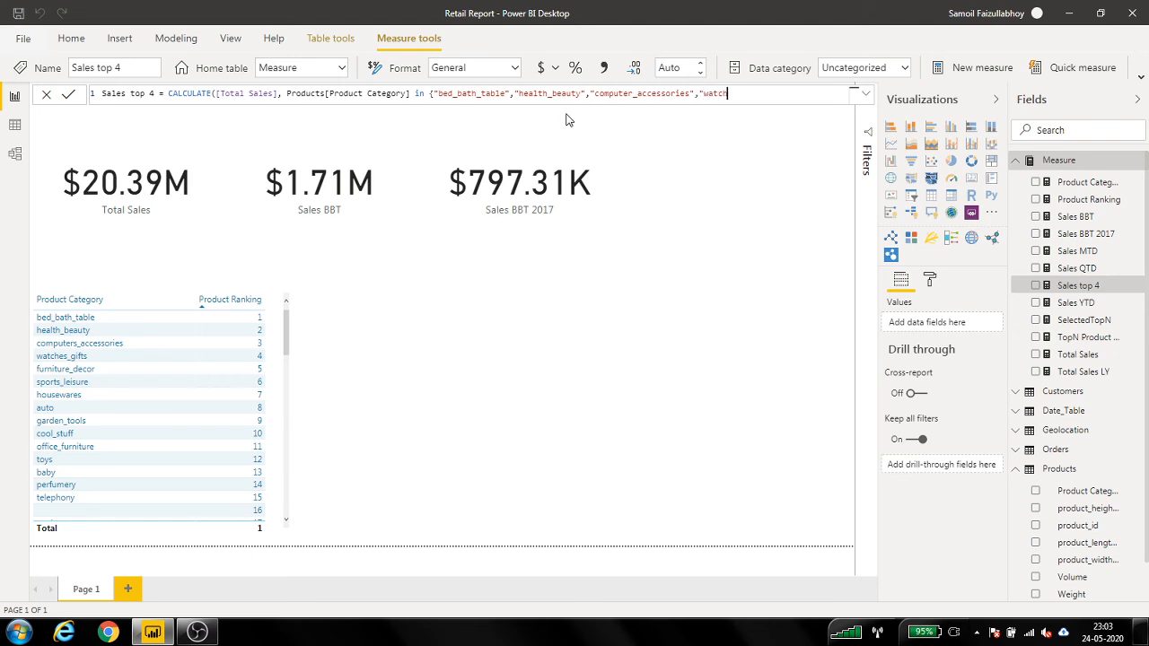
pyautogui.write('es_gifts"})')
pyautogui.press('Return')
pyautogui.moveTo(411, 93); pyautogui.dragTo(286, 93)
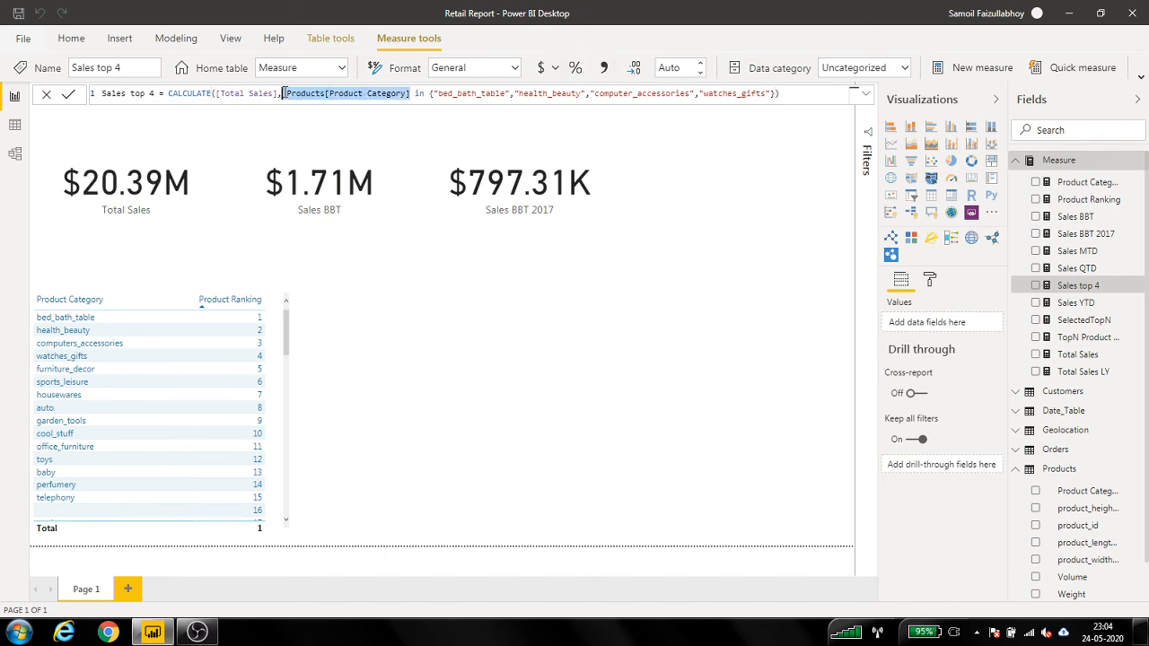
pyautogui.moveTo(429, 94); pyautogui.dragTo(775, 94)
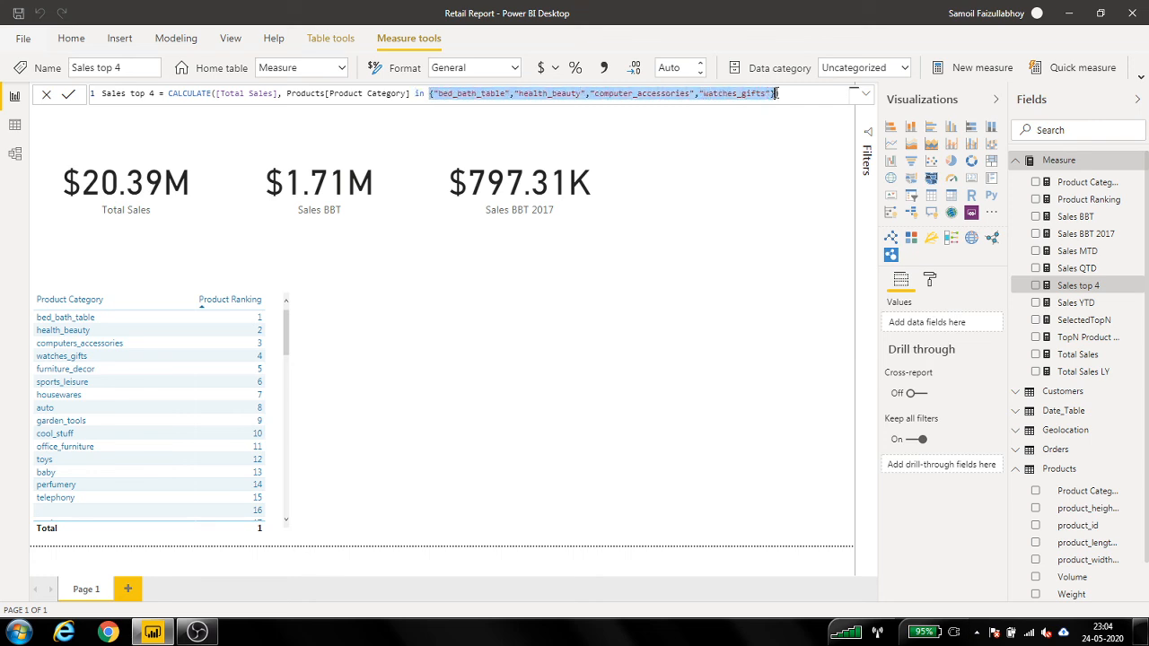
pyautogui.click(794, 93)
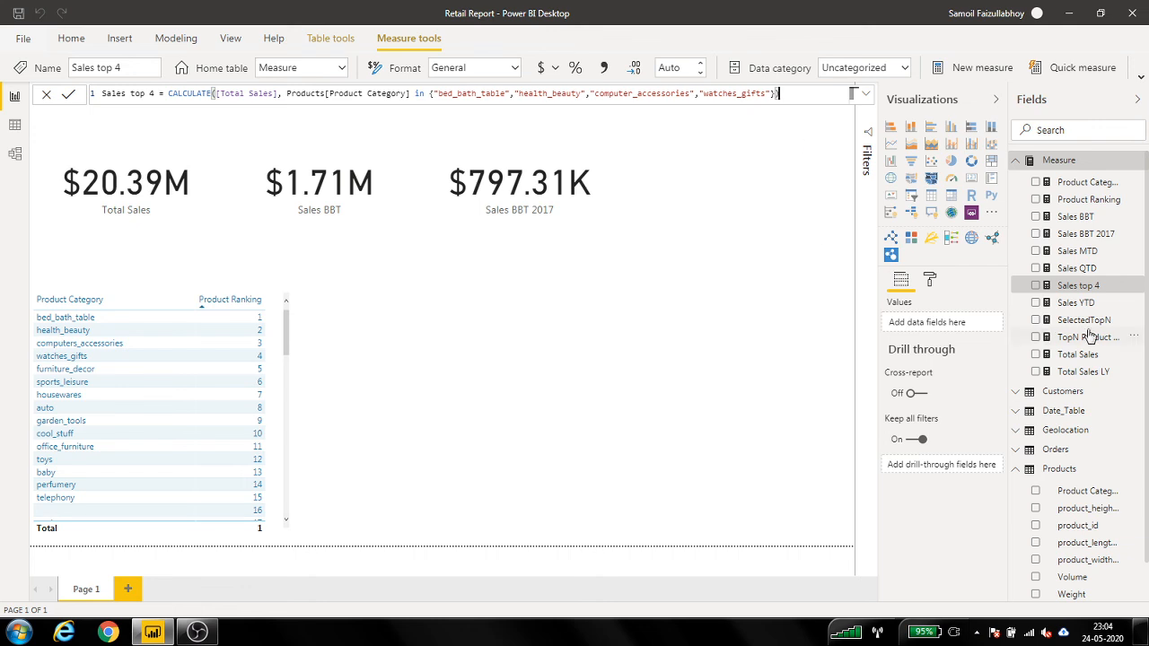
# Show Sales top 4 on a card beside the Sales BBT 2017 card and format the measure as $ English (United States) currency
pyautogui.moveTo(1098, 286); pyautogui.dragTo(759, 164)
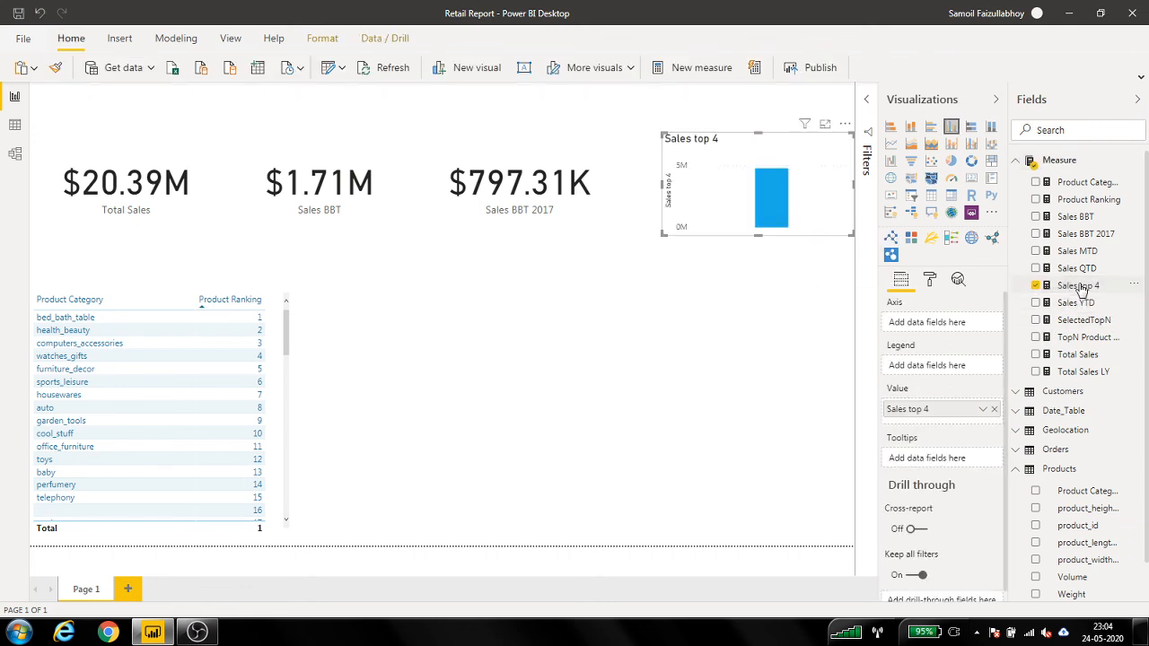
pyautogui.click(970, 177)
pyautogui.click(1072, 285)
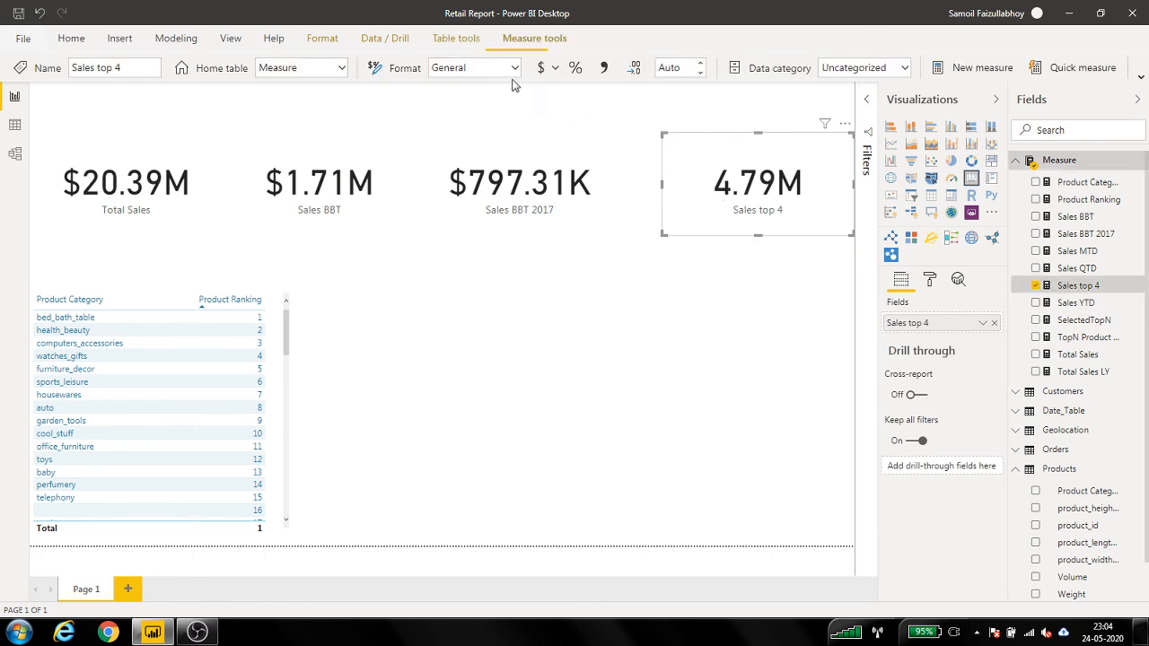
pyautogui.click(554, 69)
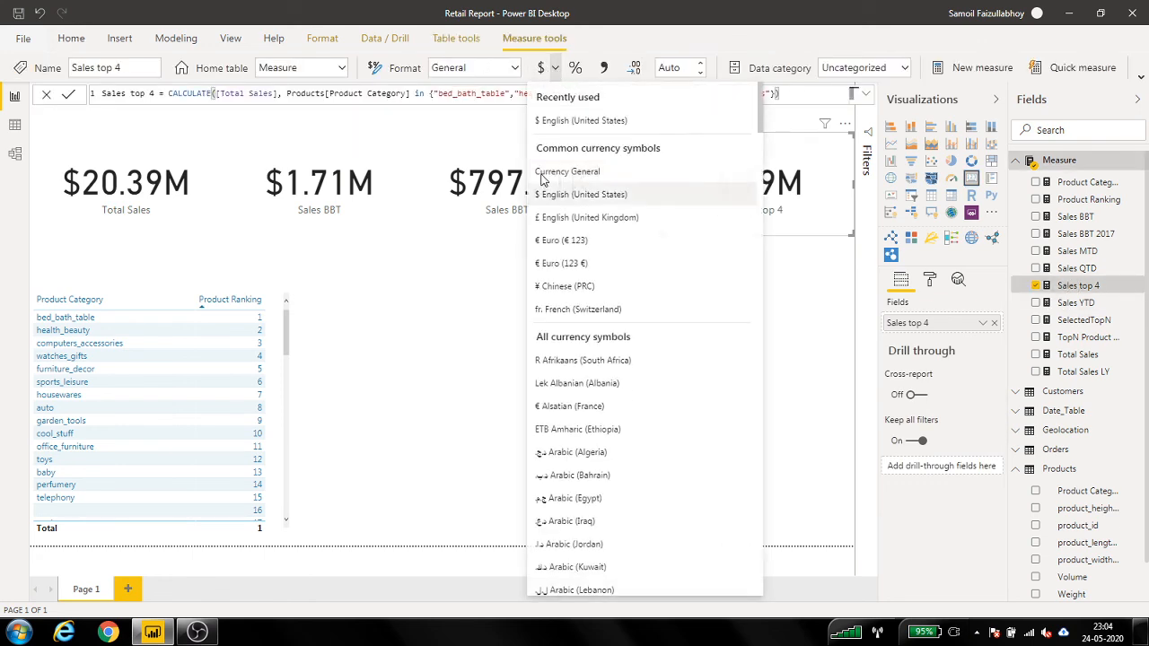
pyautogui.click(566, 194)
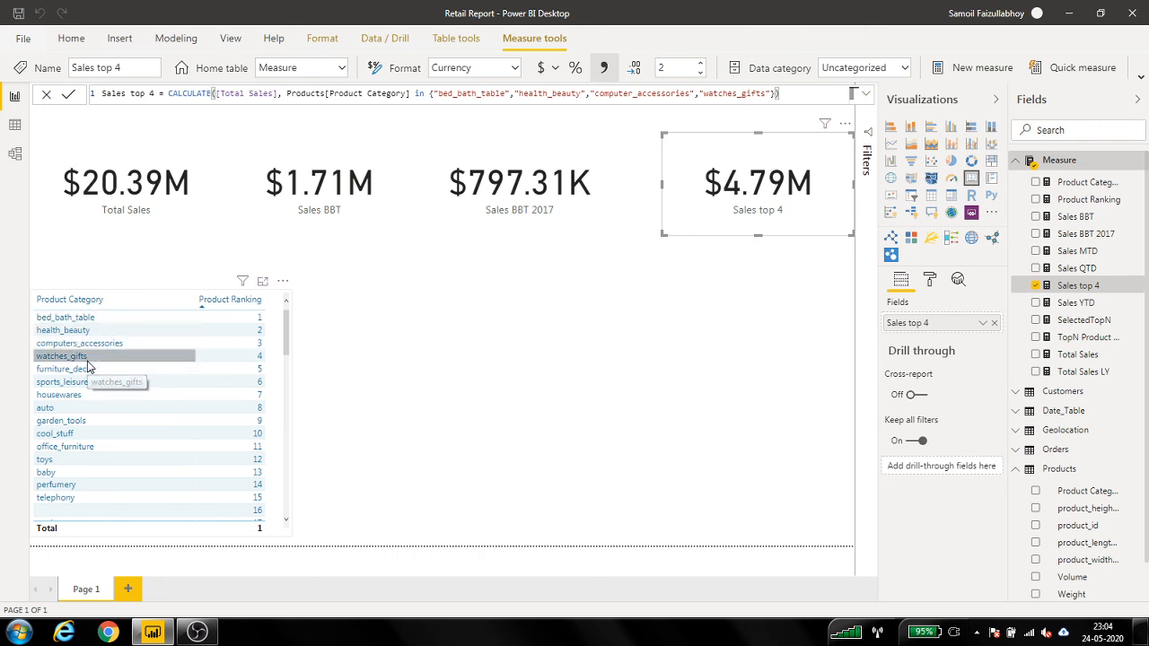
pyautogui.click(514, 368)
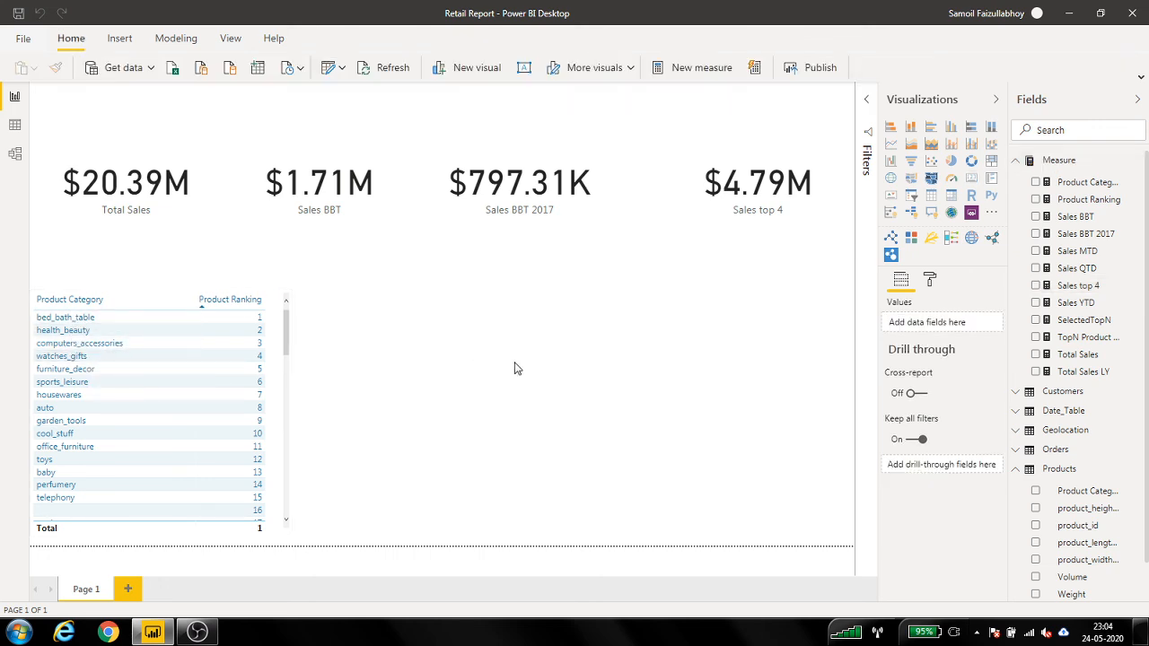